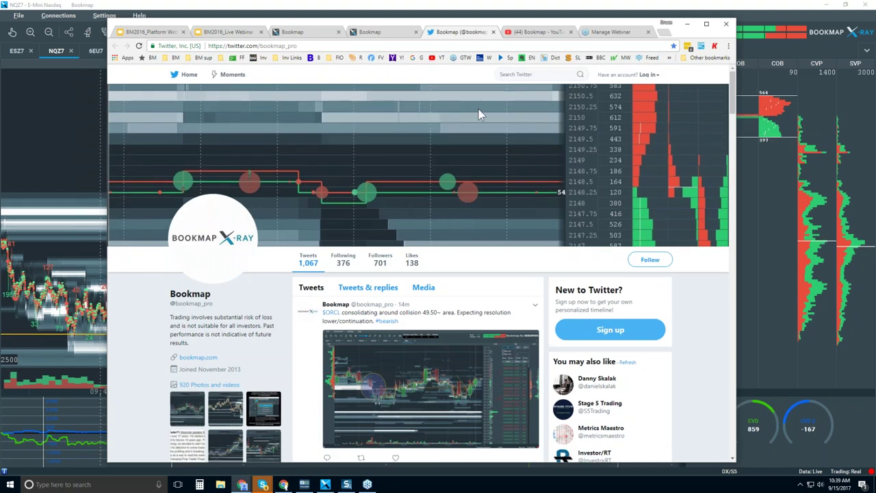
Look through the Bookmap YouTube channel's sections: Features and Components, Order Flow video snippets, and Selected Webinars
click(537, 31)
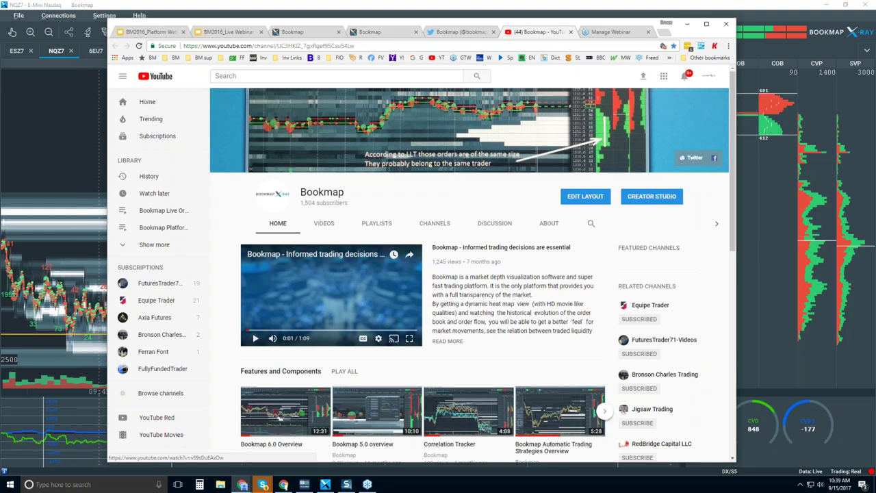
scroll(418, 274, down, 1)
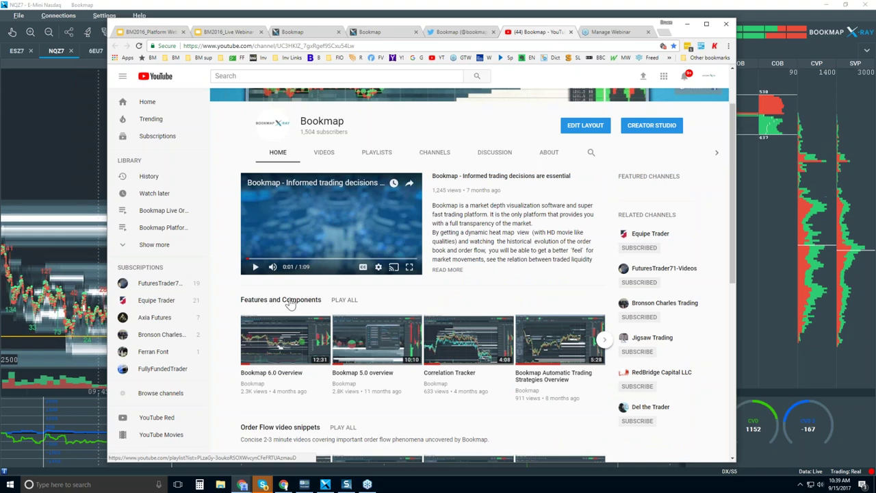
scroll(290, 304, down, 1)
scroll(290, 303, down, 2)
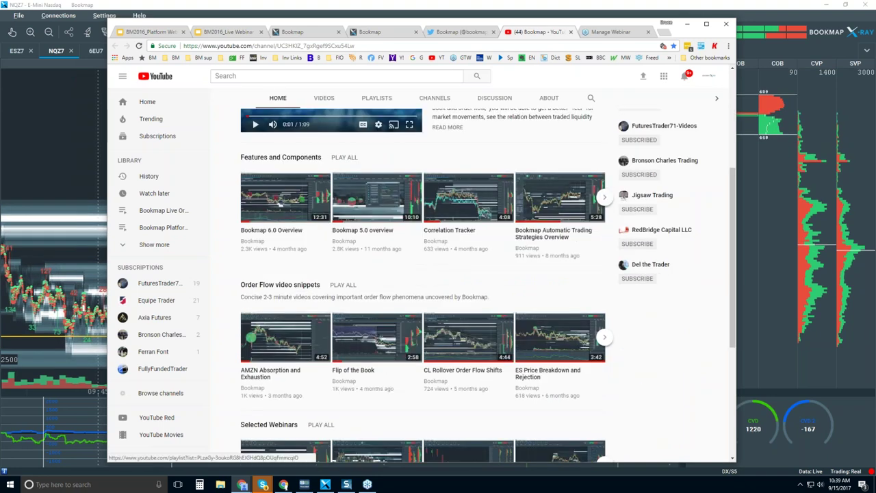
scroll(277, 209, down, 3)
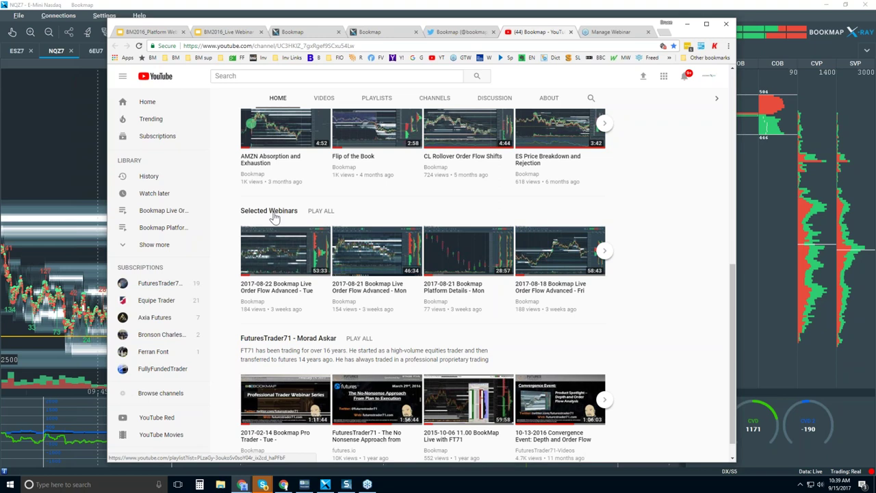
scroll(405, 270, down, 1)
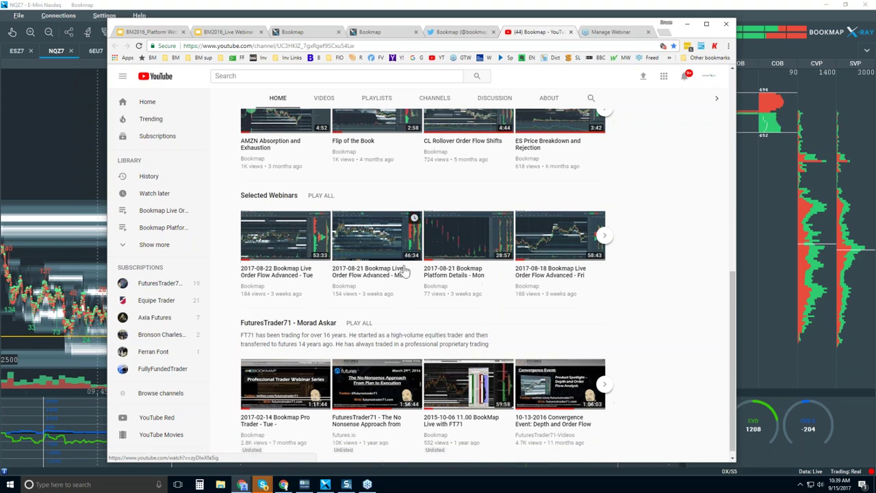
scroll(404, 270, up, 3)
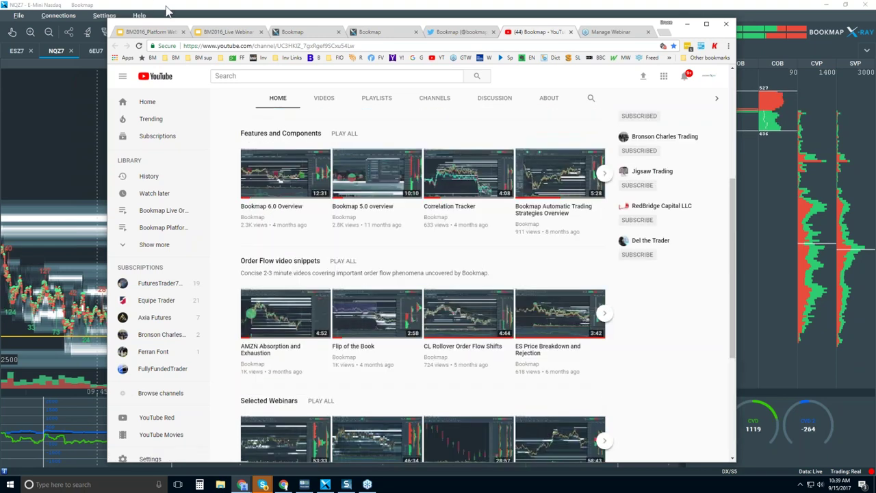
Switch to the Bookmap window and collapse the indicator pane beneath the NQZ7 chart
click(165, 8)
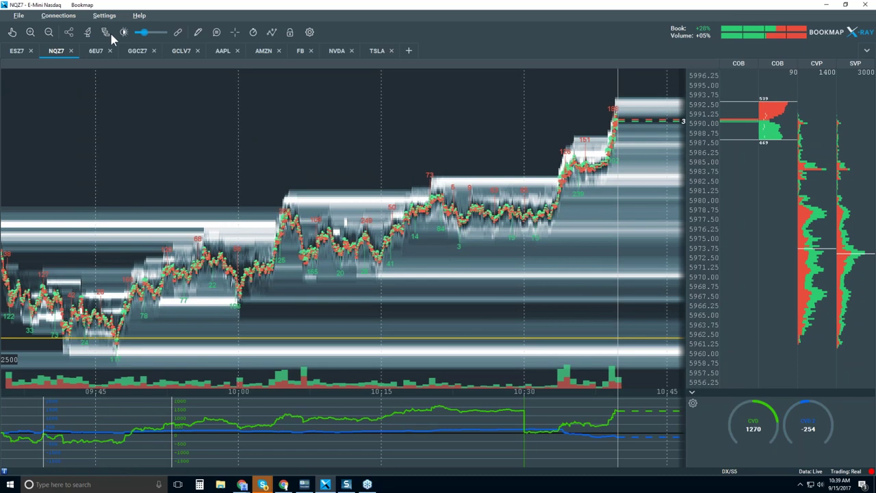
click(272, 33)
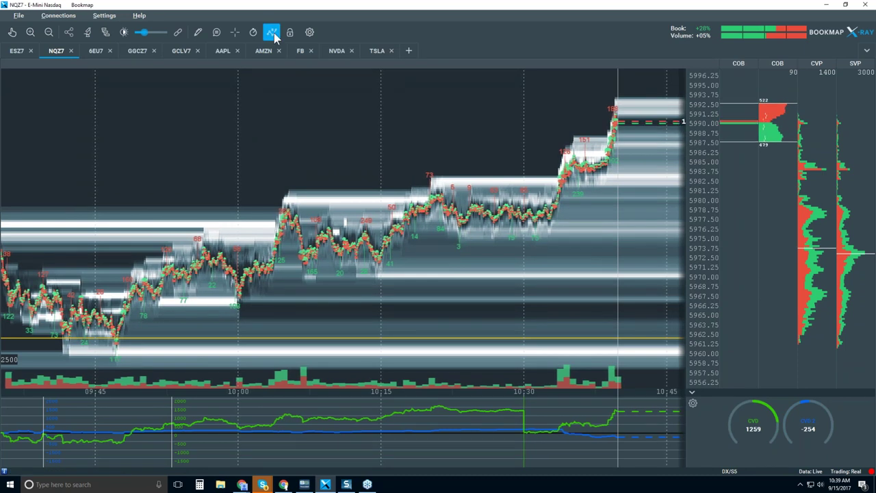
scroll(309, 169, down, 1)
scroll(310, 177, down, 1)
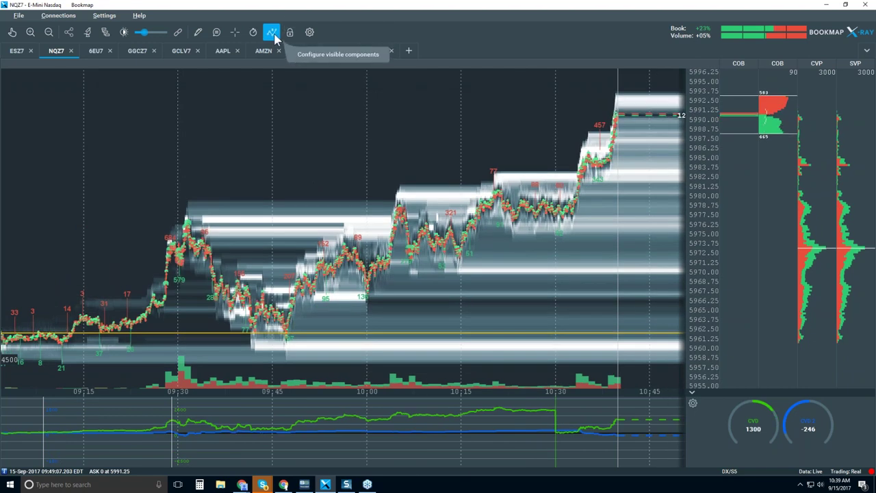
click(692, 393)
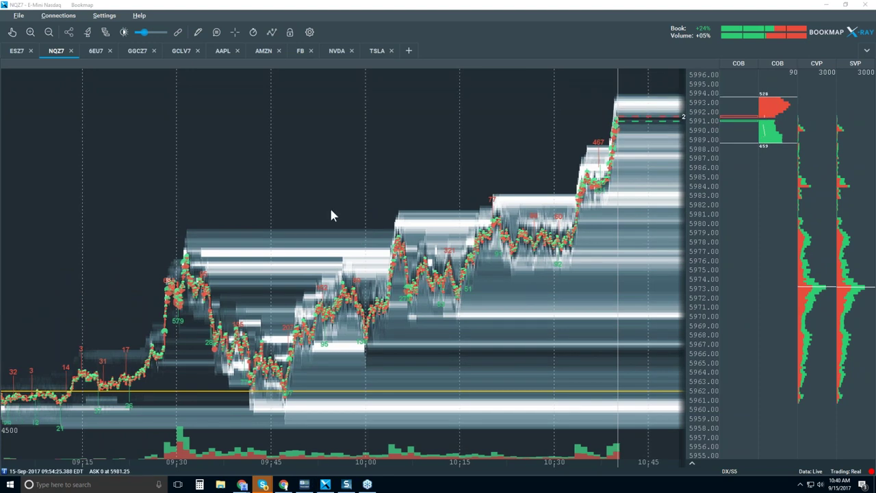
Show candlestick bars on the NQZ7 chart, turn off volume dots and best bid/ask, and keep volume bars on
click(273, 33)
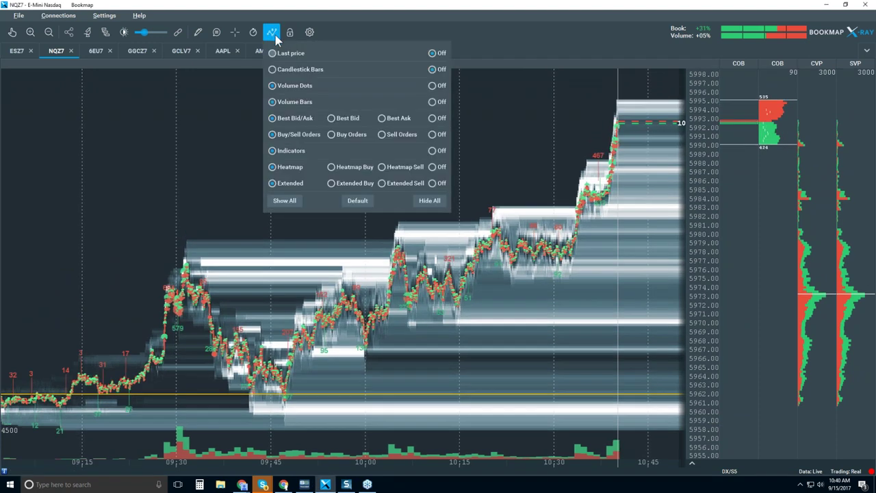
click(282, 69)
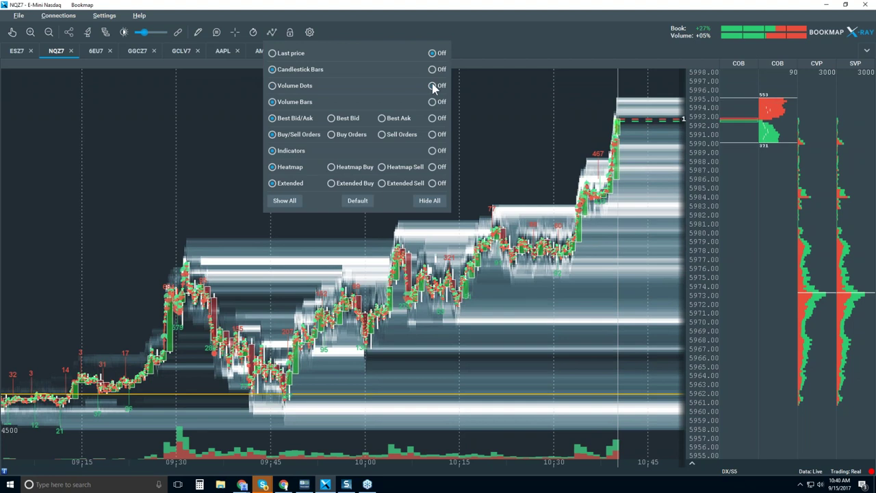
click(432, 85)
click(433, 102)
click(433, 118)
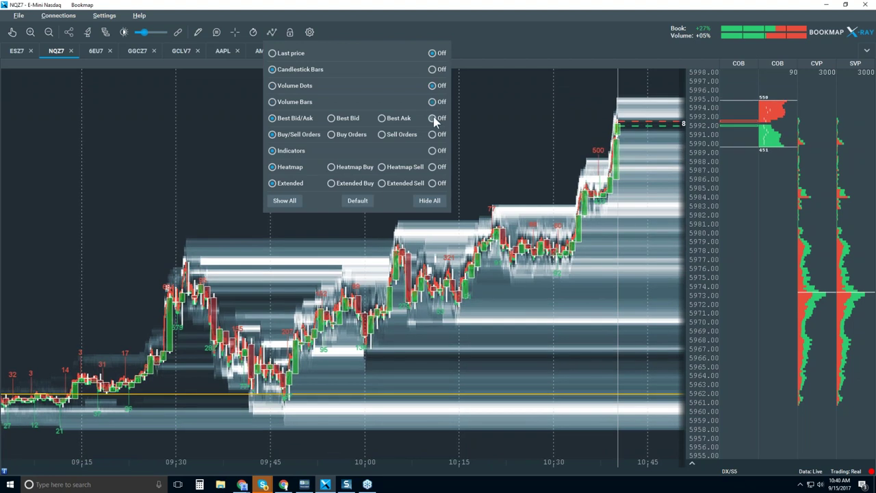
click(273, 101)
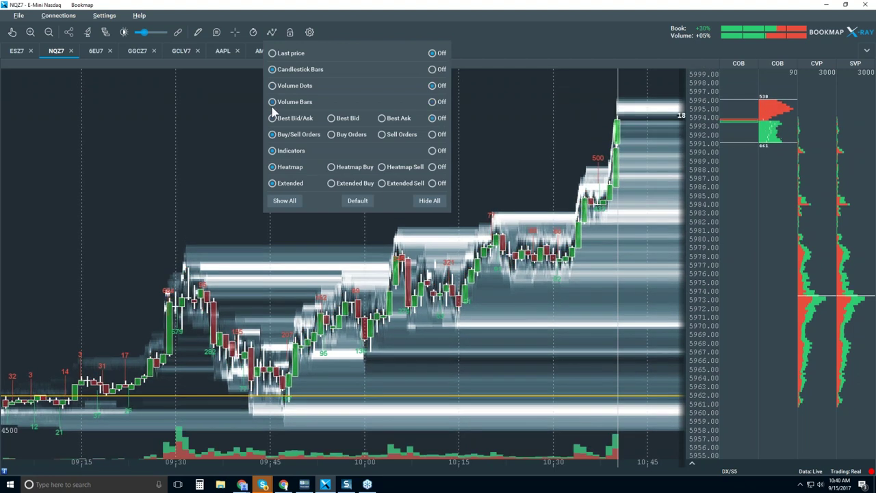
Turn off the indicators, heatmap and extended components on the NQZ7 chart
click(433, 151)
click(432, 166)
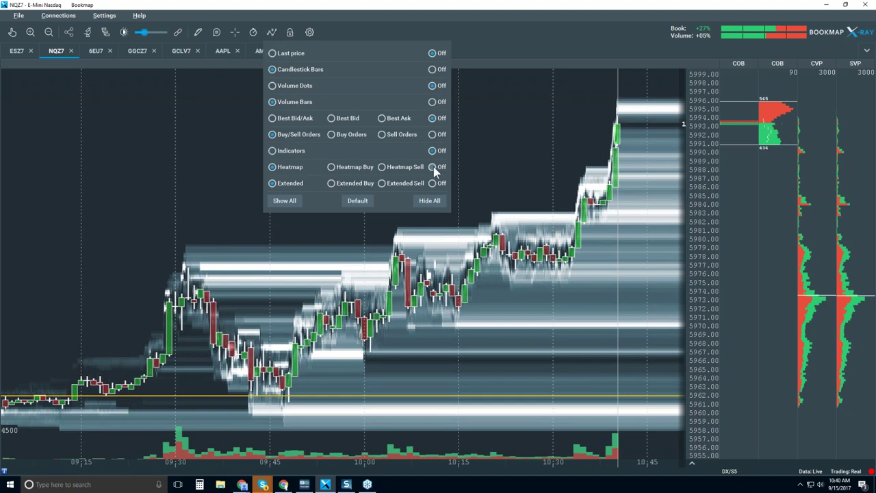
click(433, 182)
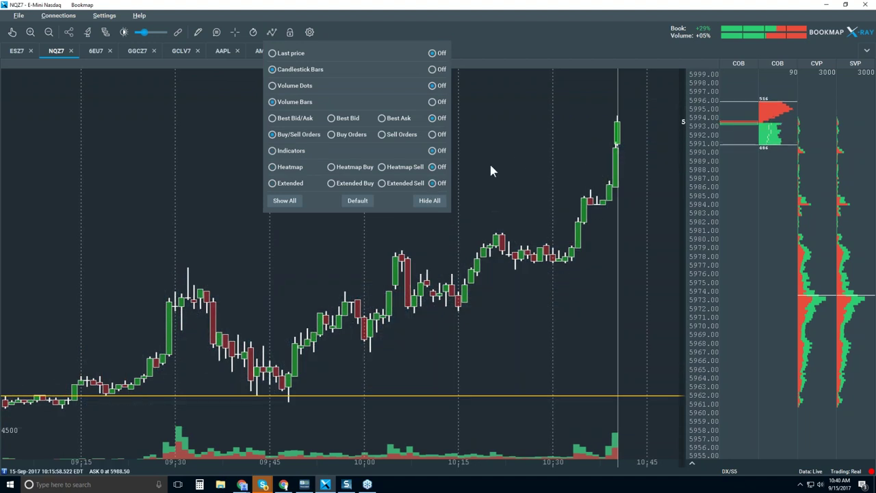
click(517, 158)
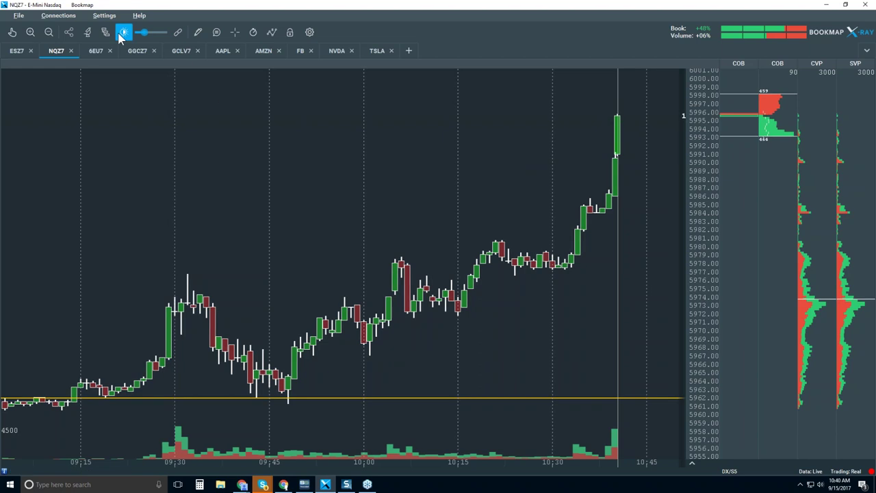
Set the candlestick interval in the NQZ7 studies configuration to 5 min
click(87, 32)
click(348, 351)
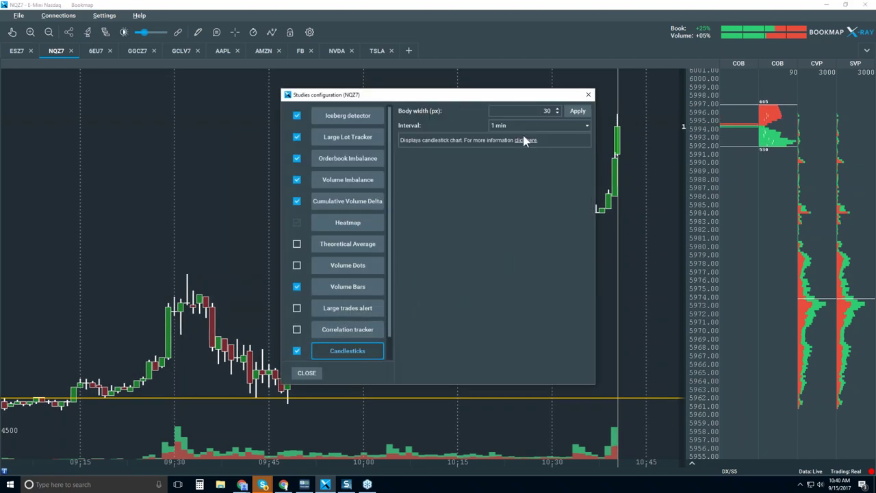
click(561, 125)
click(519, 199)
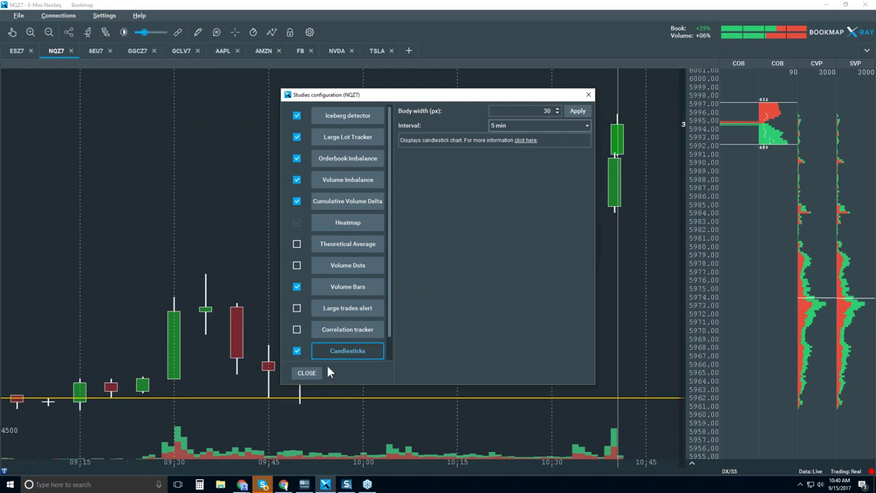
click(306, 374)
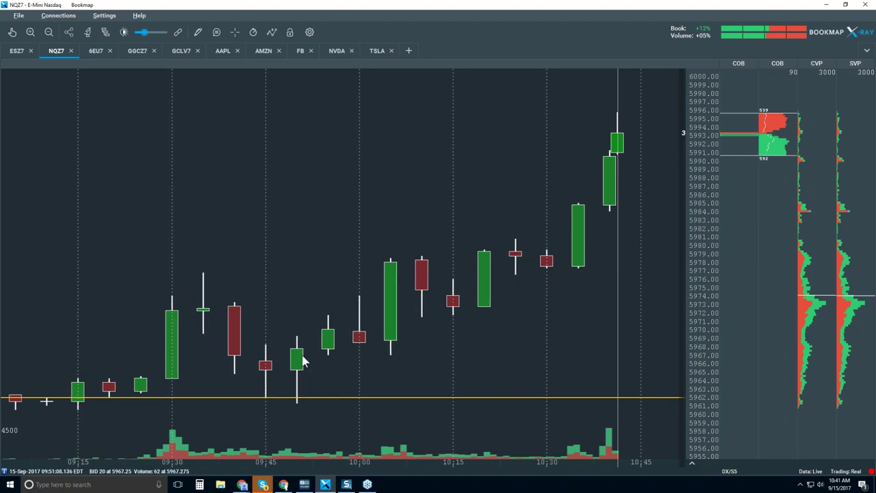
Show the best bid/ask lines and the volume dots together with the NQZ7 candlesticks
click(271, 34)
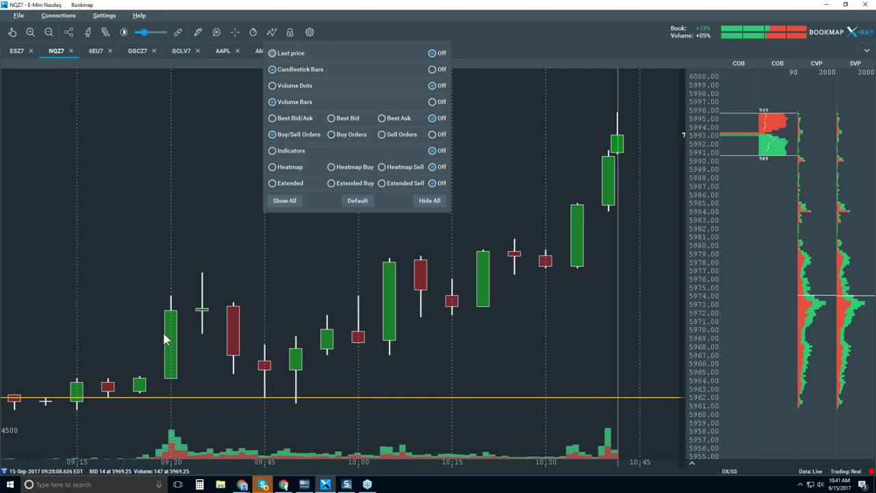
click(273, 118)
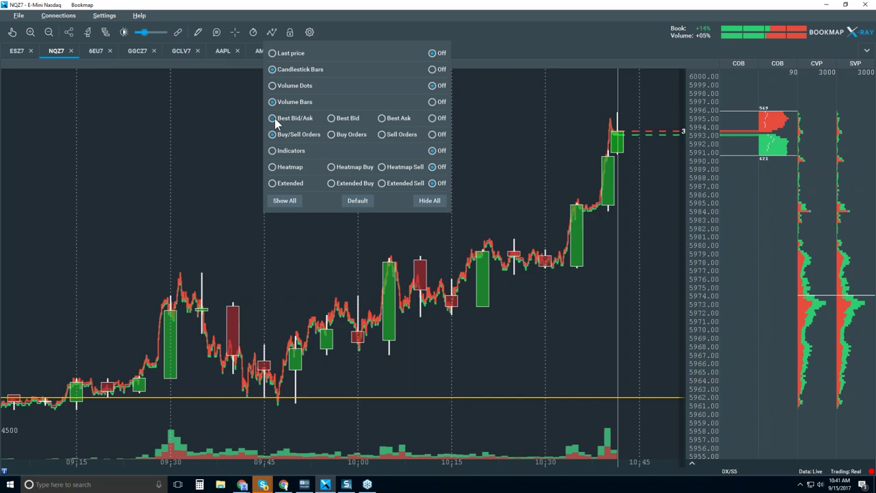
click(186, 209)
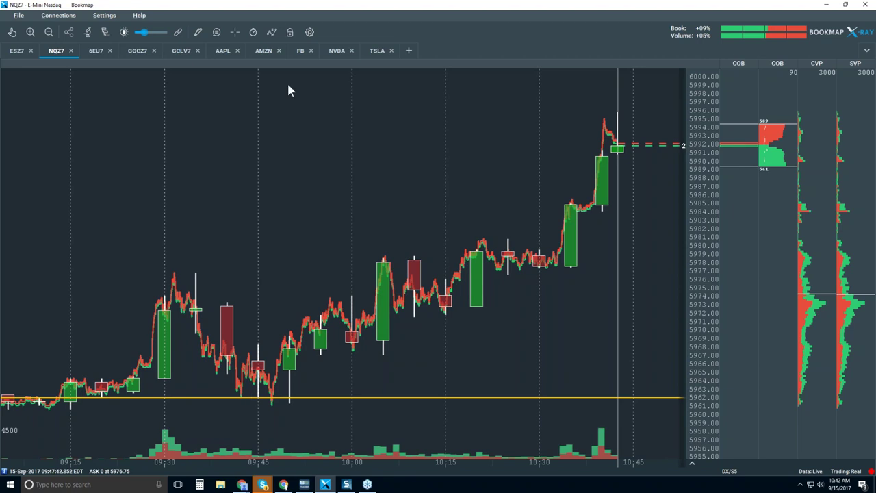
click(275, 36)
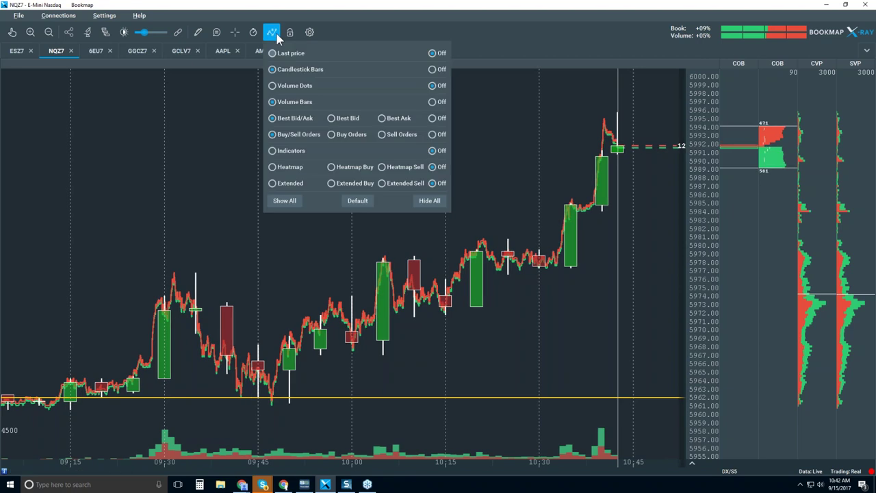
click(305, 87)
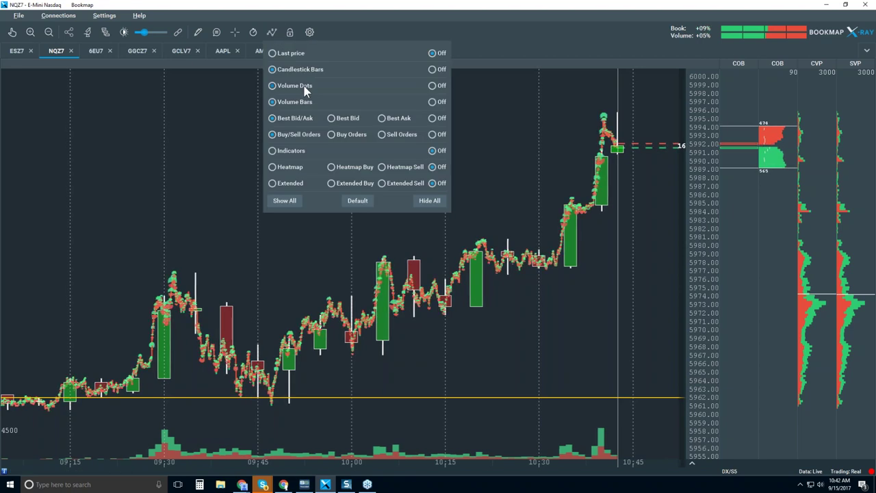
click(165, 184)
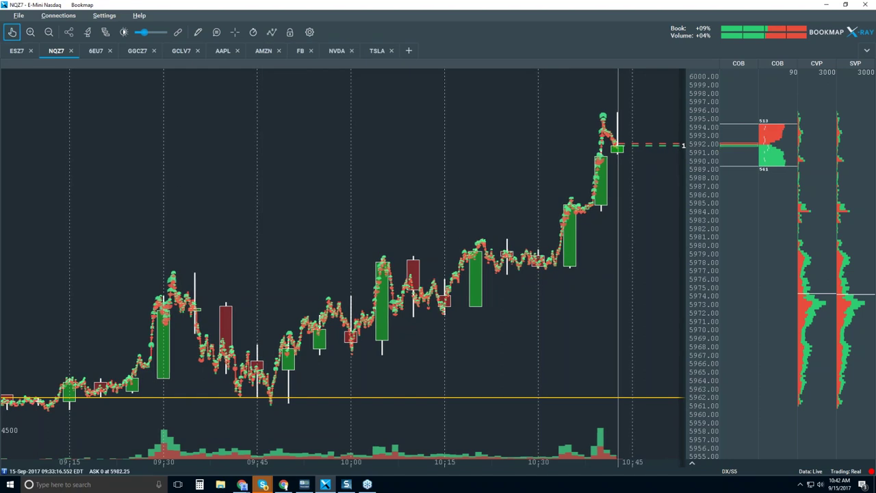
Examine the volume dots and bid/ask lines around the 09:30 candle, down to sub-second detail at about 09:31:38
scroll(156, 338, up, 2)
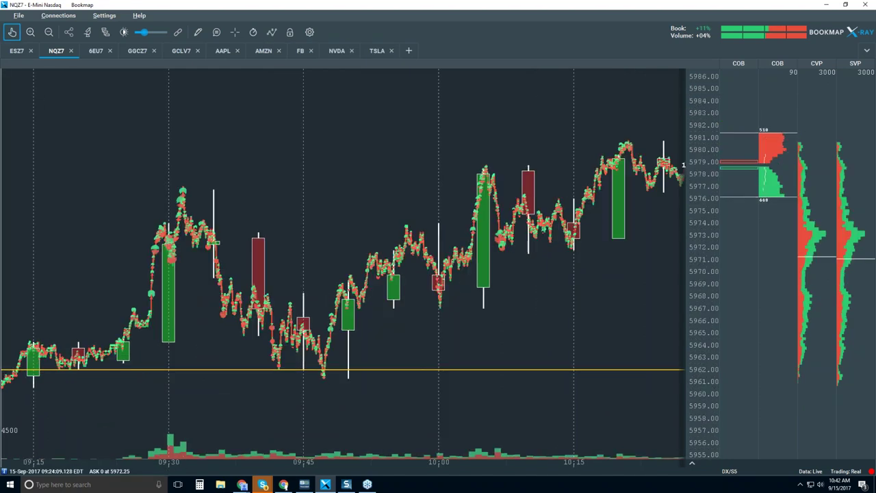
drag(157, 254, 427, 254)
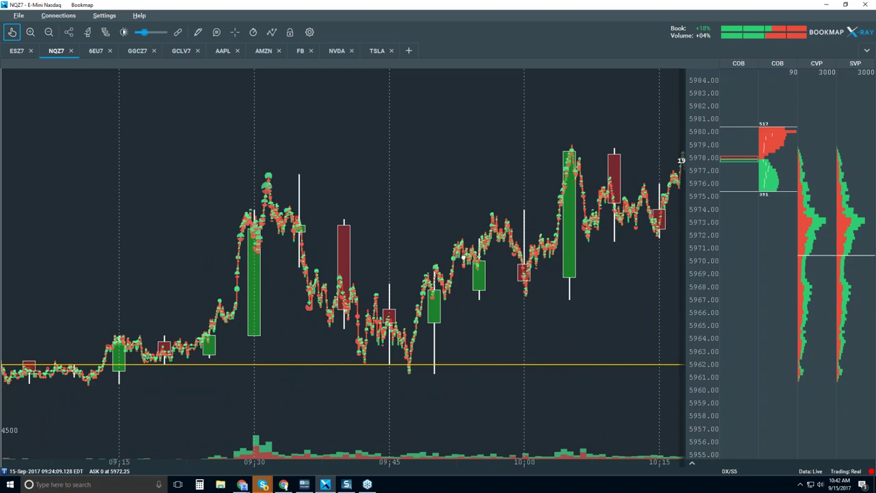
scroll(262, 227, up, 3)
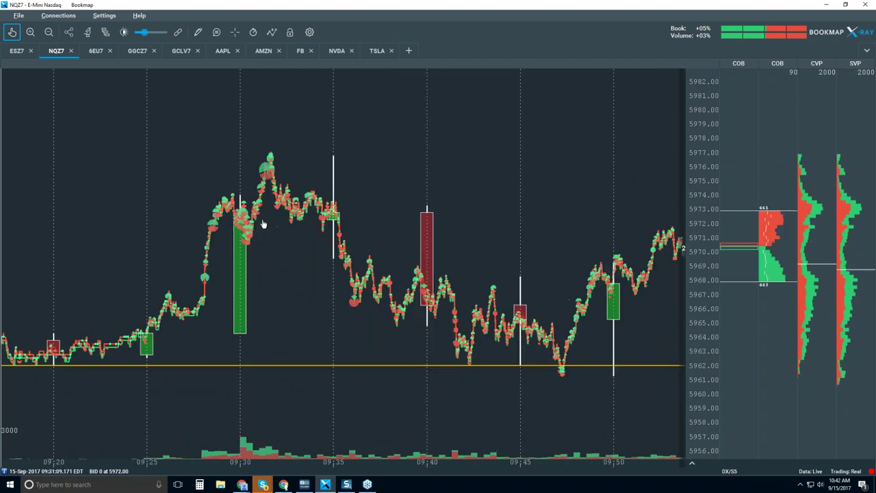
drag(403, 253, 594, 252)
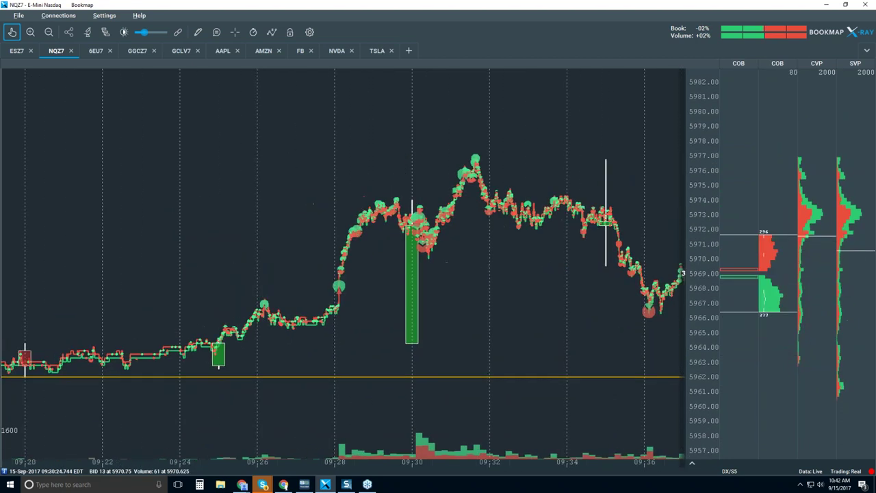
scroll(367, 236, down, 2)
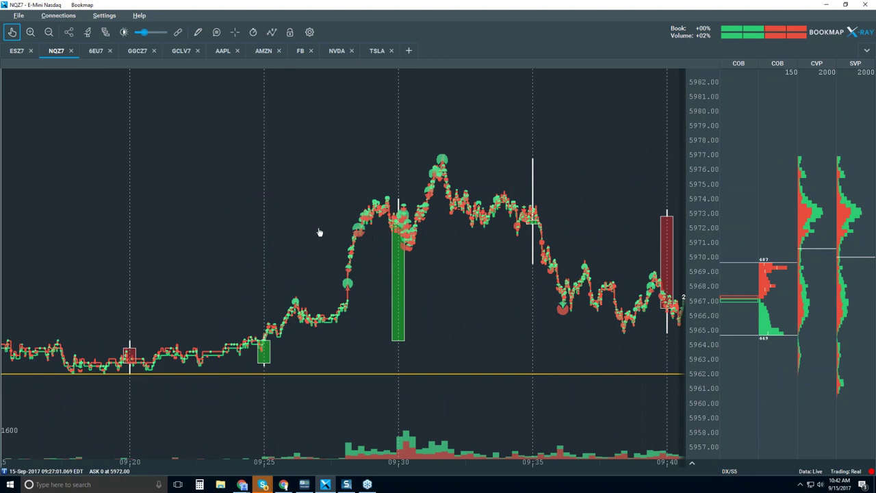
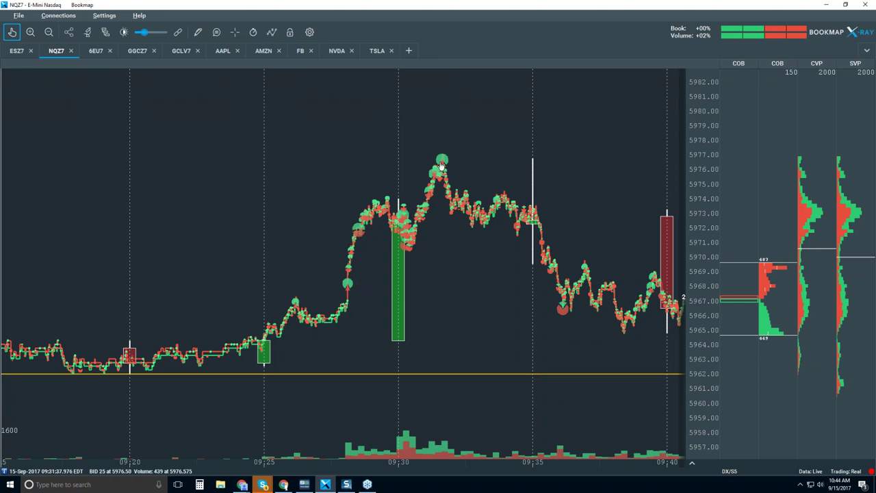
scroll(445, 167, up, 5)
scroll(458, 176, up, 4)
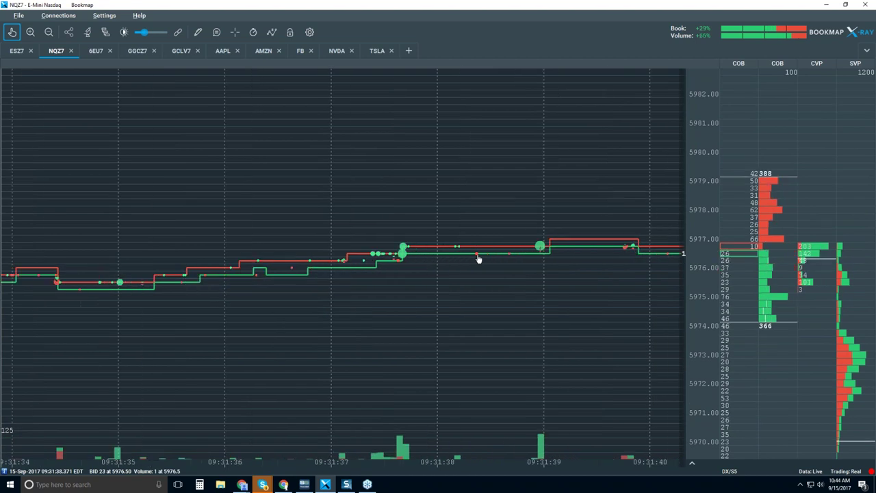
scroll(478, 258, up, 3)
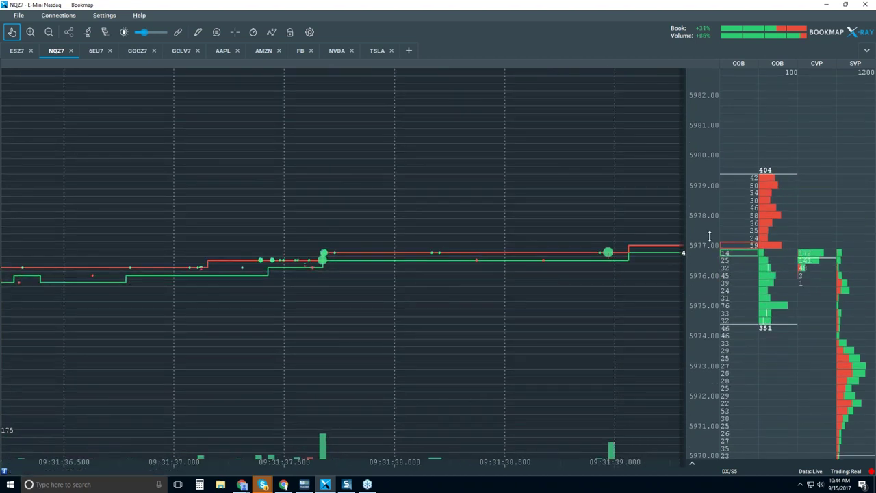
scroll(536, 235, up, 1)
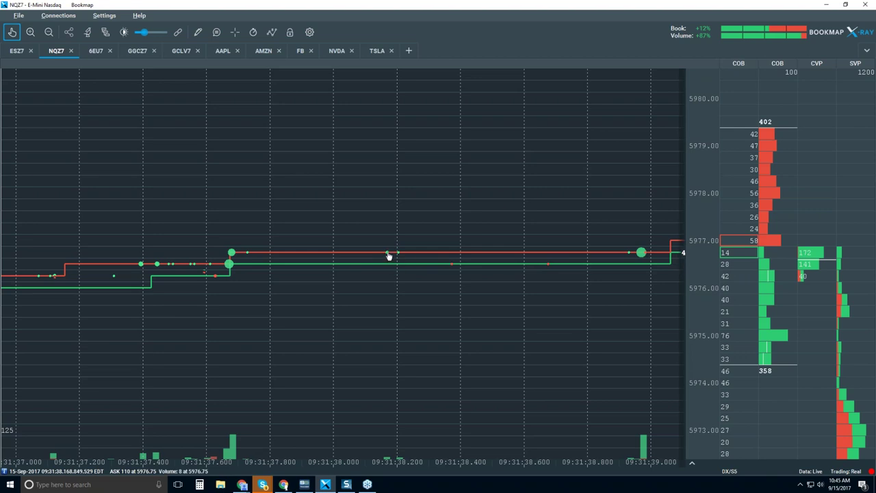
Turn on the data tooltip for the chart and inspect the individual trade dots on the ask line at about 09:31:38.170
click(216, 33)
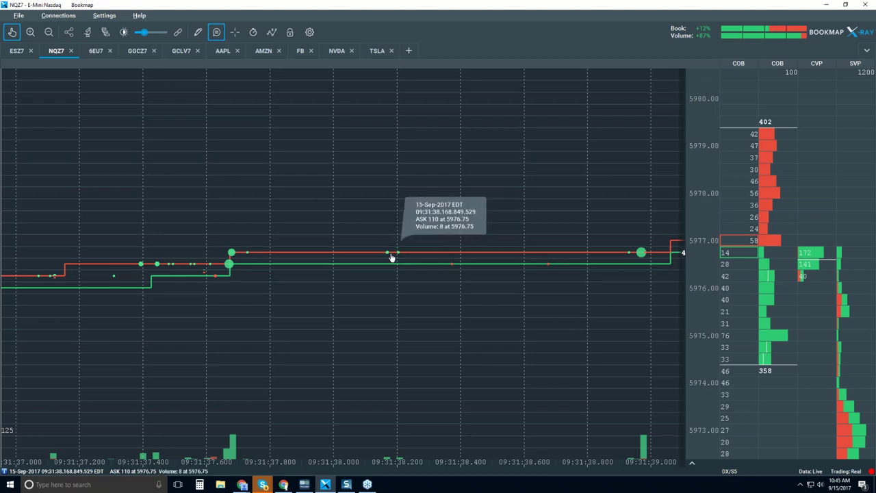
scroll(391, 257, up, 6)
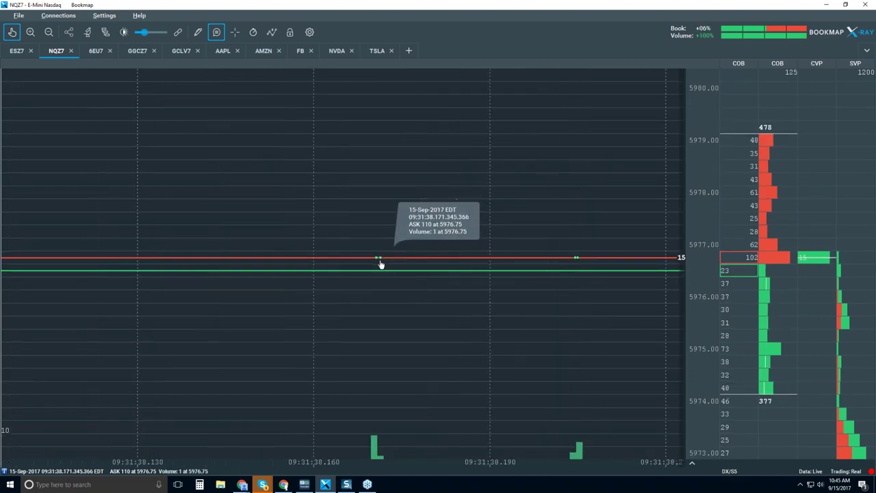
scroll(381, 265, up, 5)
scroll(395, 263, down, 8)
scroll(393, 264, down, 1)
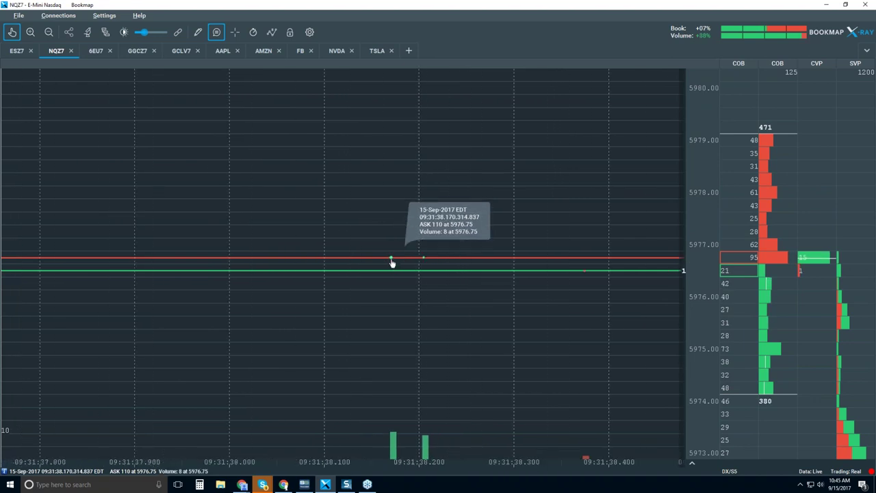
scroll(394, 264, up, 4)
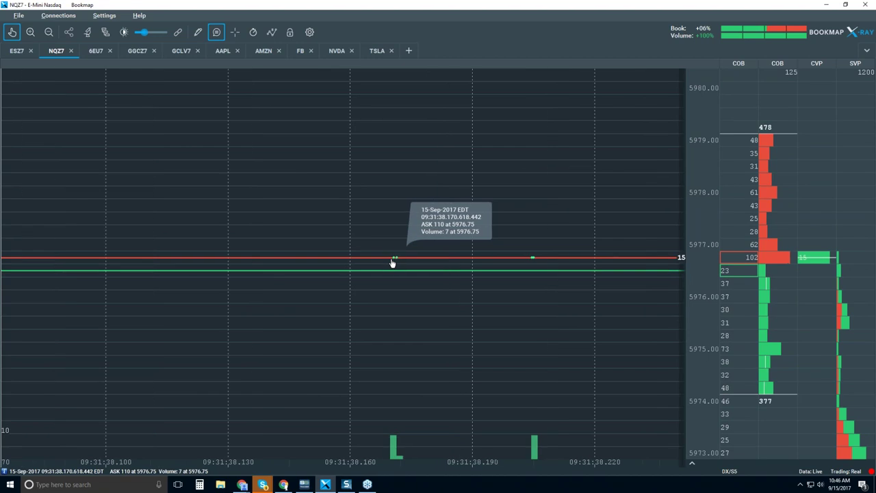
scroll(397, 264, up, 5)
scroll(395, 263, up, 1)
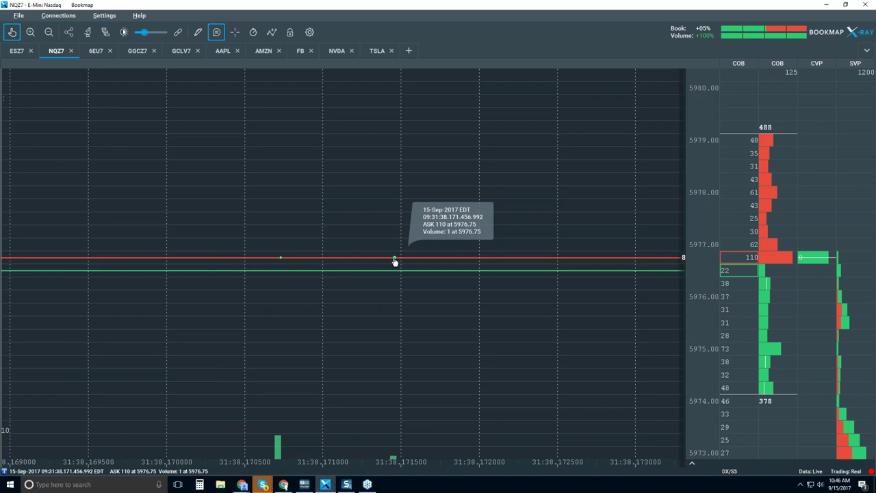
Examine the cluster of individual trades on the ask line at about 09:31:38.205, down to microsecond detail
scroll(397, 229, down, 10)
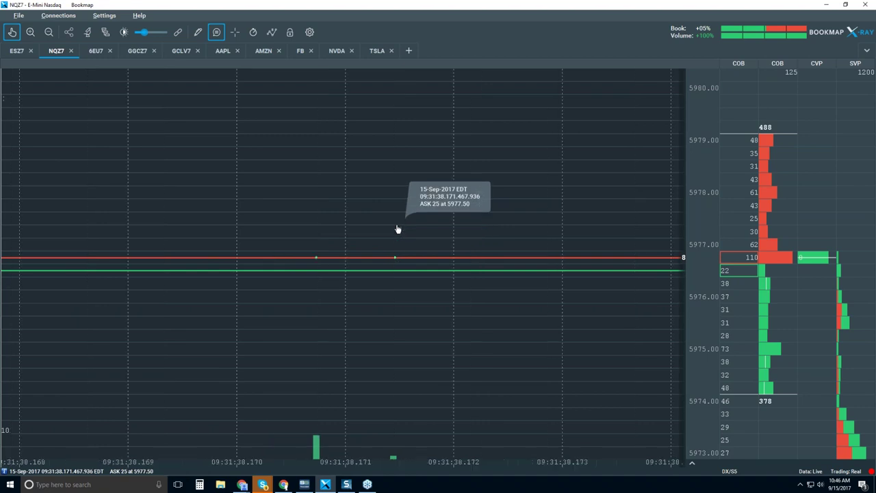
scroll(398, 229, down, 8)
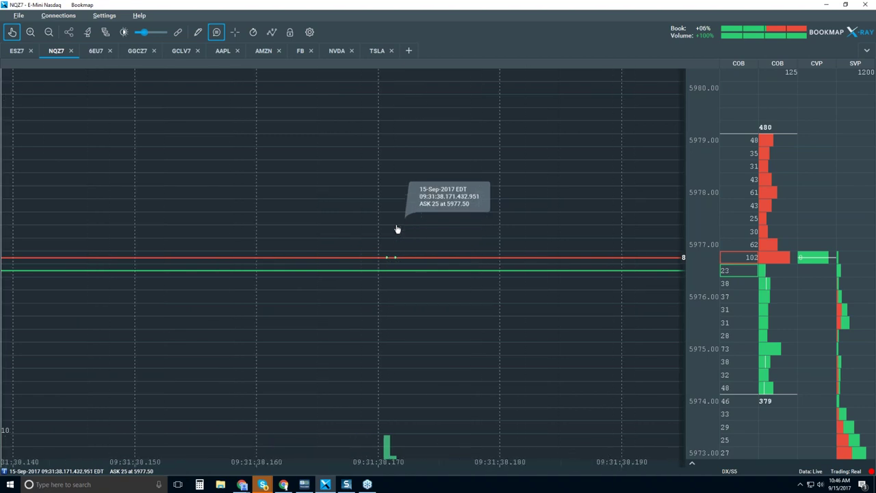
scroll(397, 229, down, 2)
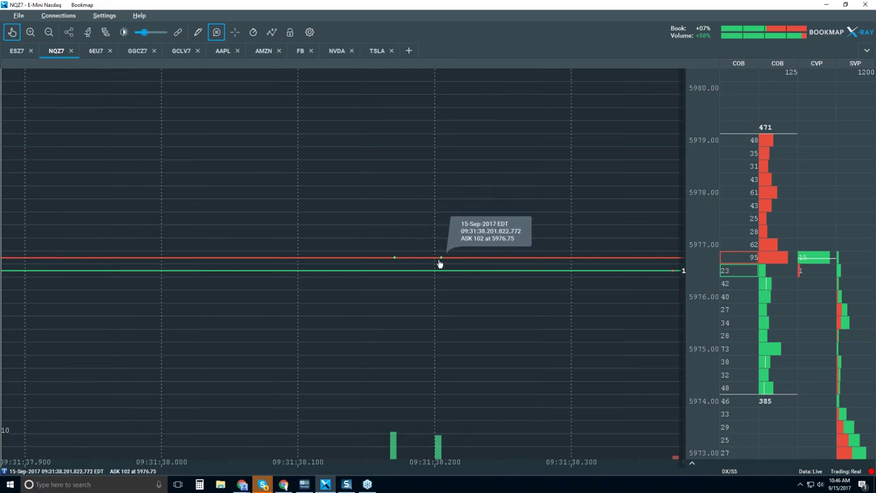
scroll(442, 263, up, 8)
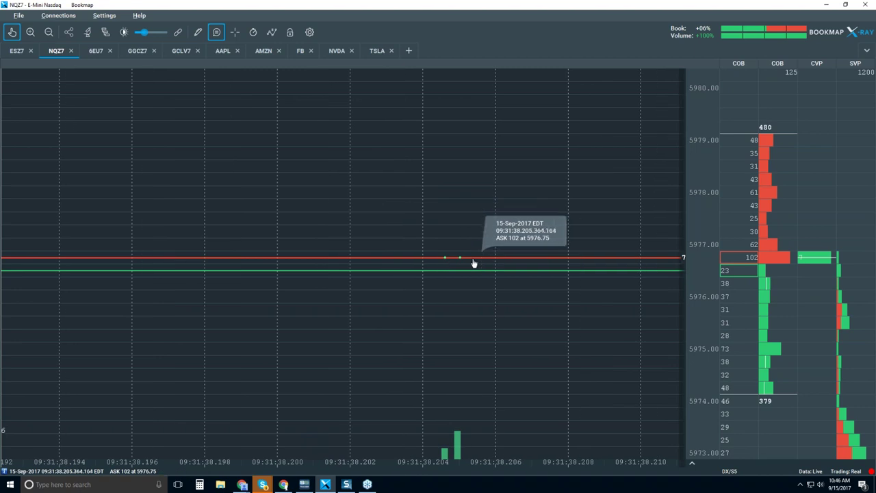
scroll(466, 262, up, 3)
scroll(445, 264, up, 2)
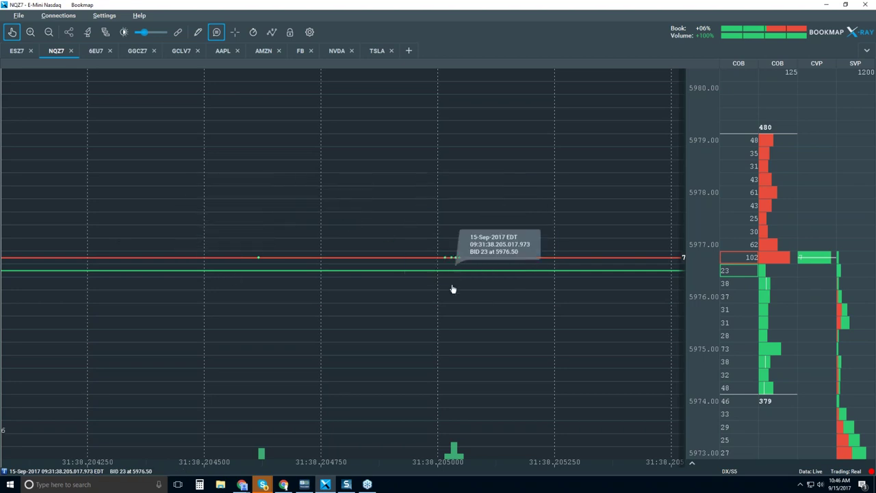
scroll(452, 288, up, 3)
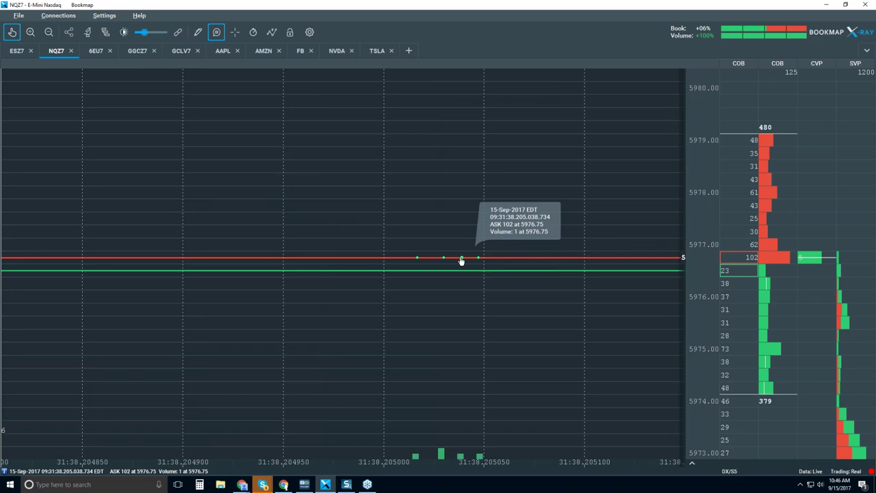
scroll(462, 261, down, 3)
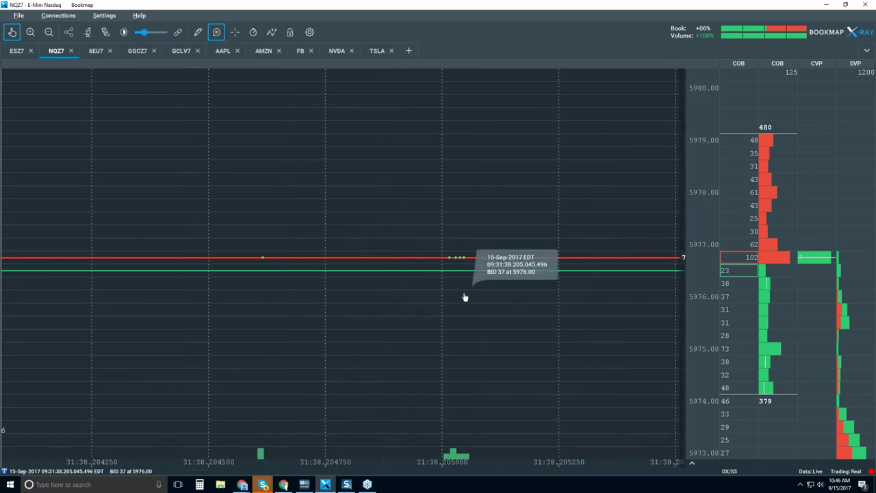
scroll(452, 354, up, 3)
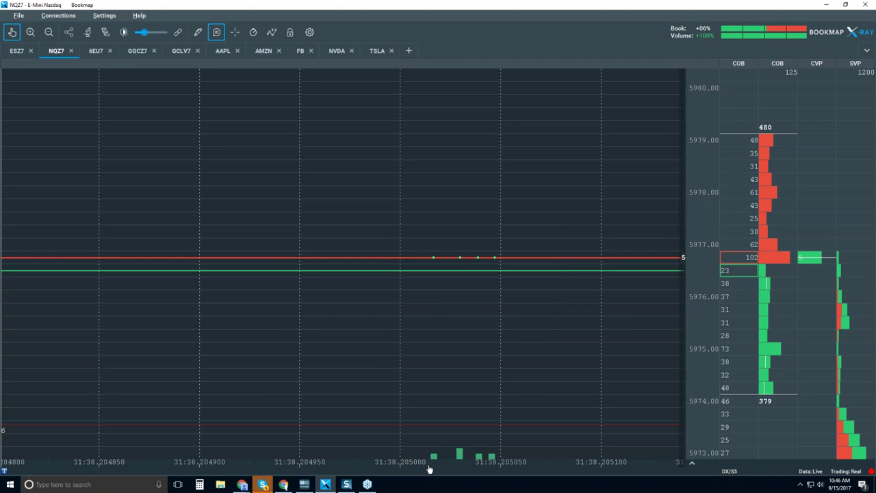
mouse_move(452, 276)
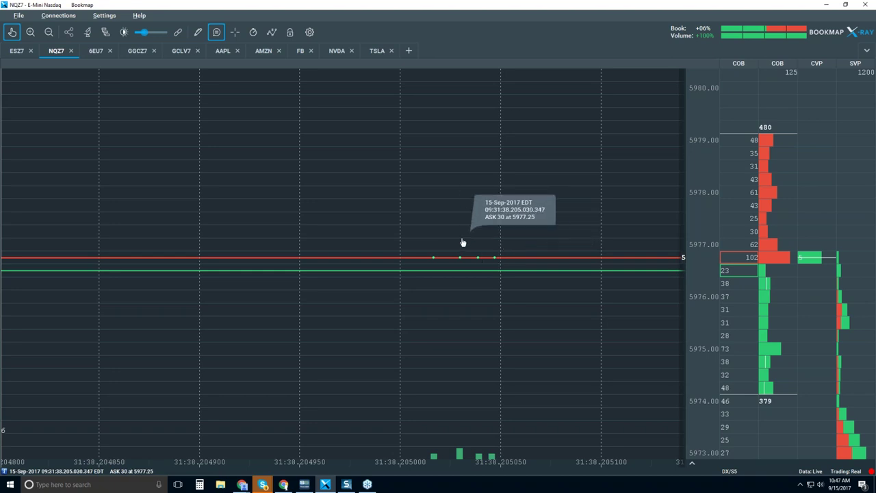
Review how the microsecond trades fit into the 09:31:38 price move and the surrounding 5-minute candlesticks from 09:05 to 09:50
scroll(462, 242, down, 3)
scroll(463, 242, down, 4)
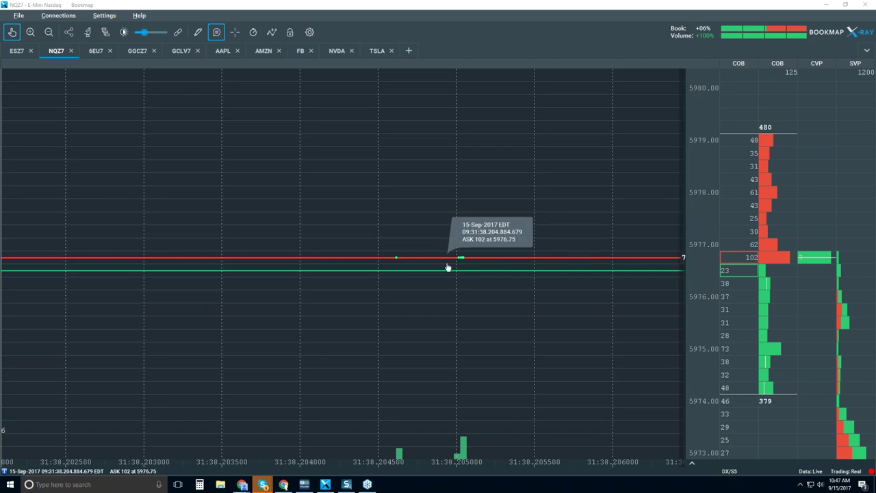
scroll(456, 224, down, 5)
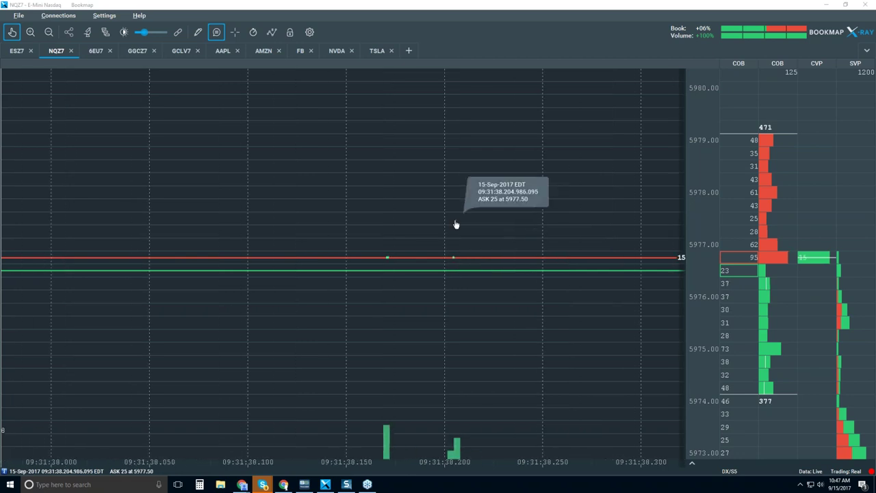
scroll(456, 225, down, 3)
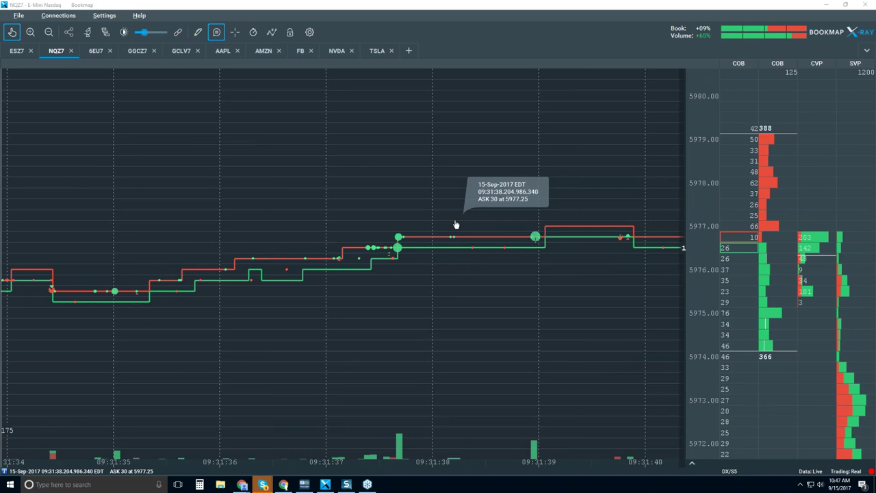
scroll(456, 224, down, 3)
scroll(456, 224, down, 3)
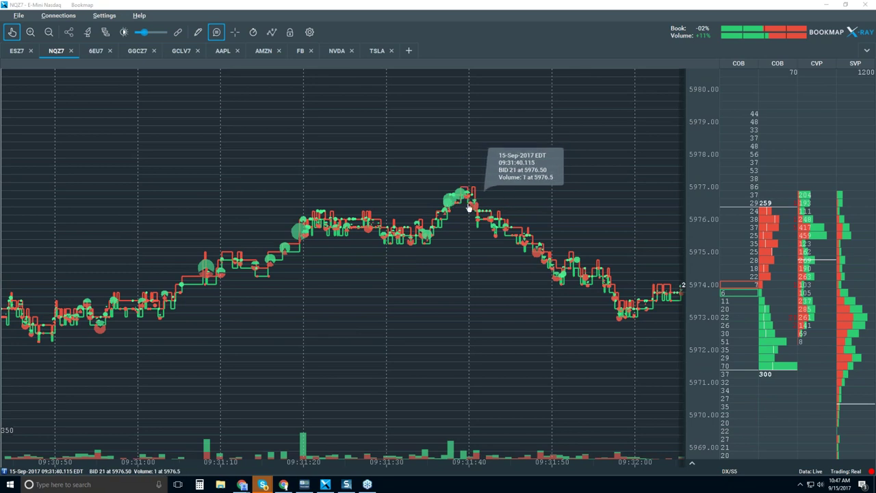
scroll(470, 208, down, 3)
scroll(479, 205, down, 2)
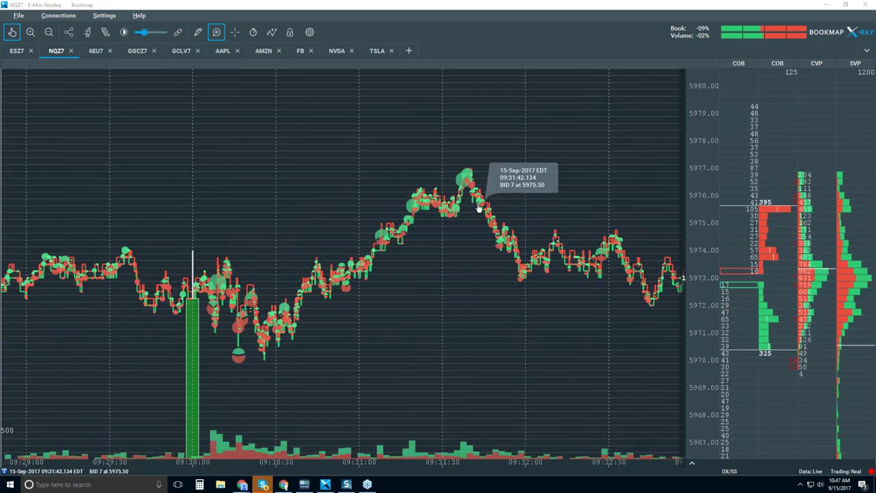
scroll(472, 195, down, 2)
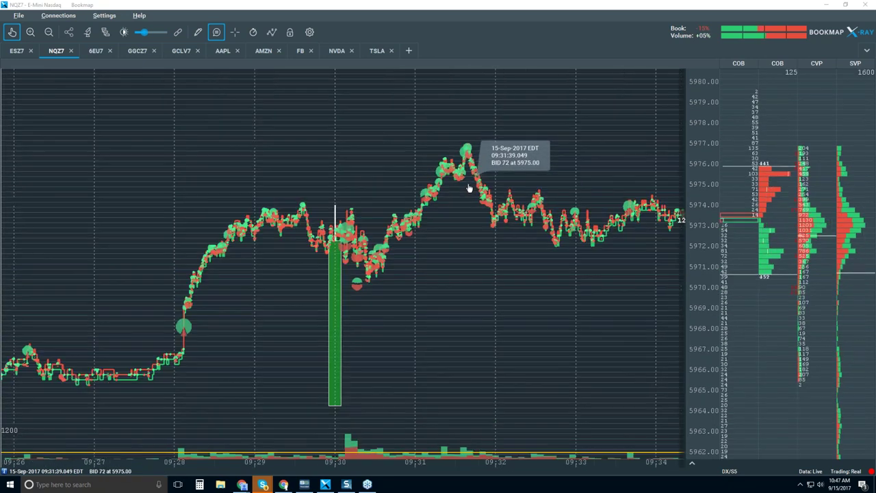
scroll(469, 189, down, 1)
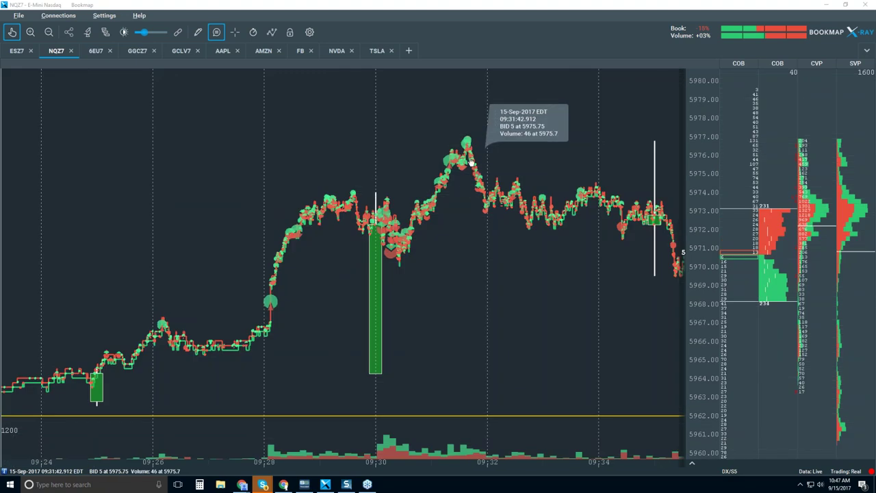
scroll(470, 164, down, 1)
scroll(471, 165, down, 1)
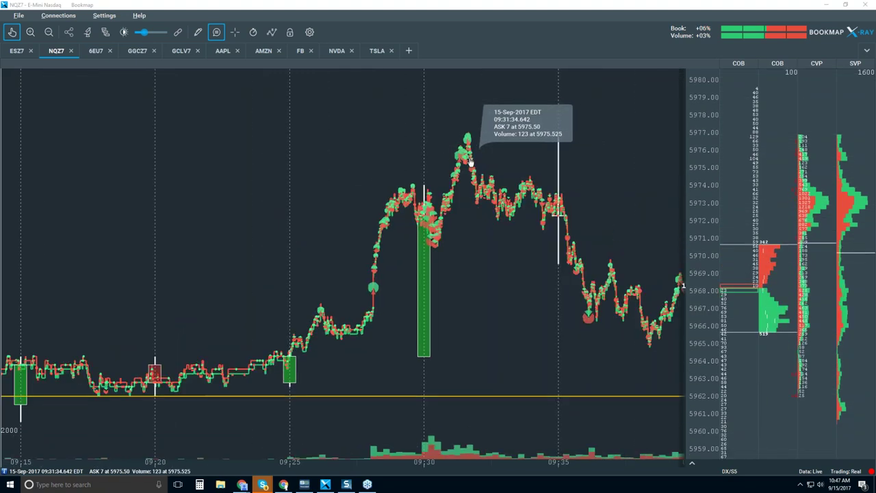
scroll(471, 162, down, 1)
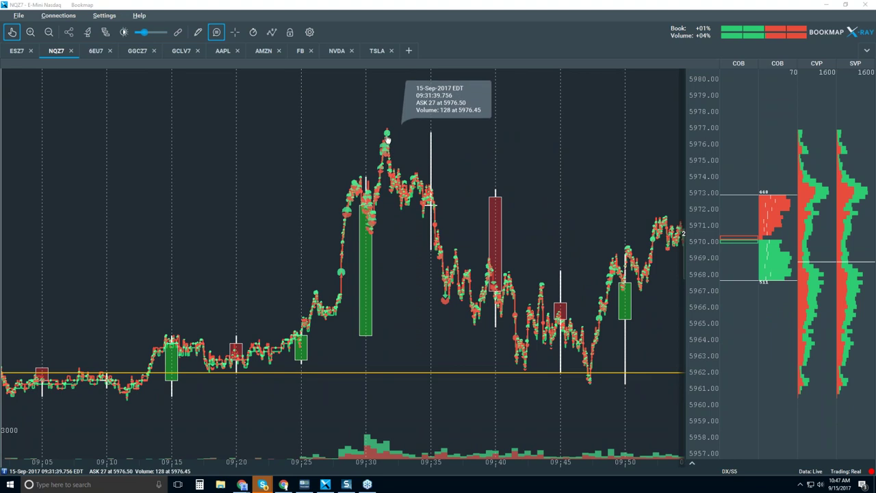
Compare the trades at the 09:31 price peak with the candlesticks of the whole morning from 09:15 to the current price
scroll(386, 141, up, 1)
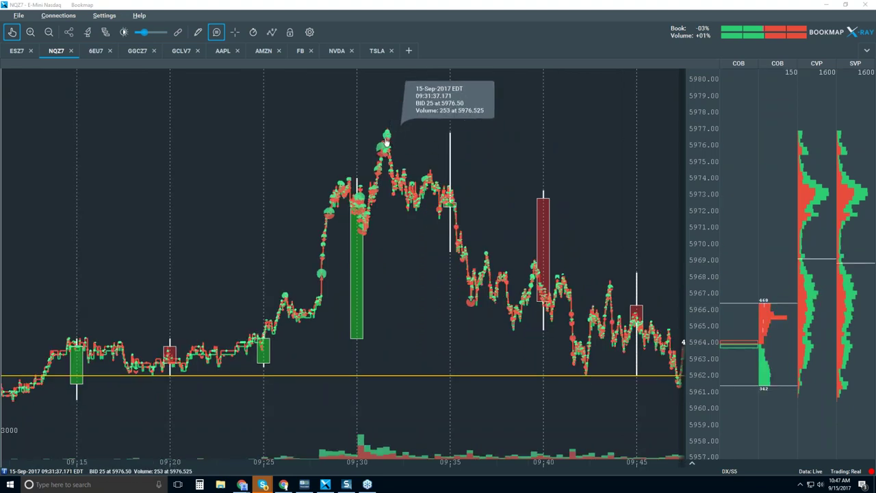
scroll(388, 140, up, 1)
scroll(387, 140, up, 1)
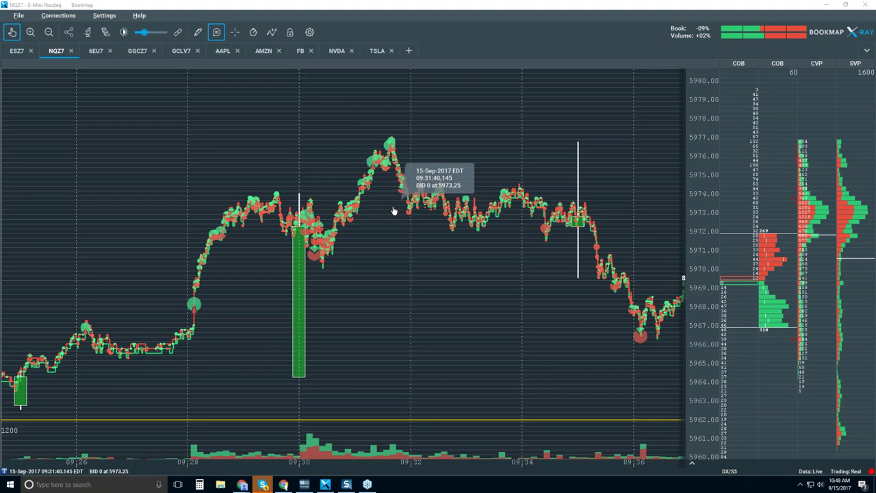
scroll(395, 211, down, 2)
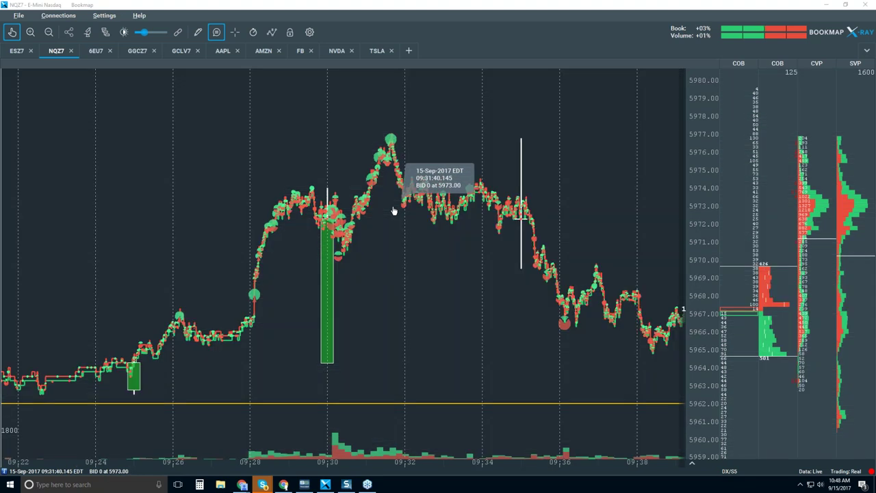
scroll(395, 211, down, 2)
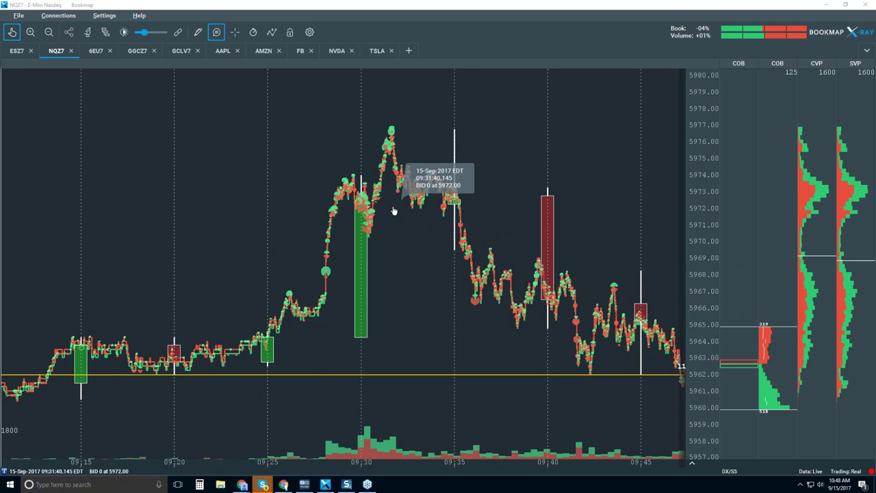
scroll(394, 211, down, 2)
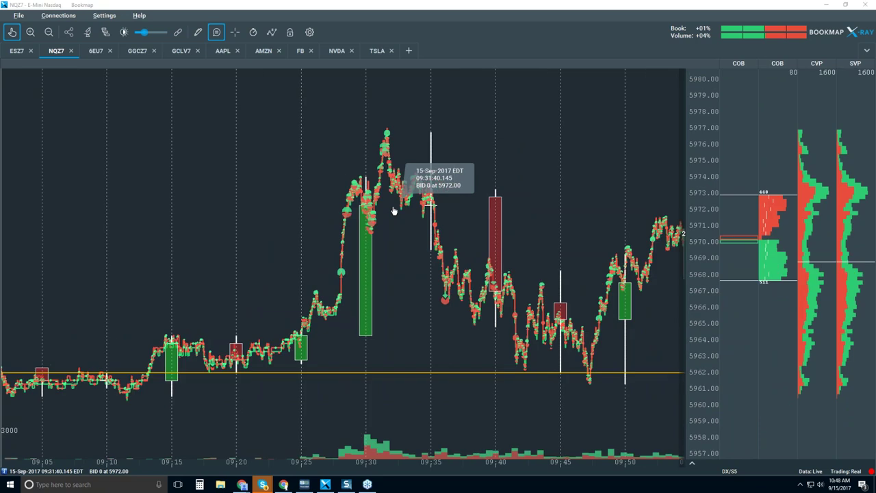
scroll(394, 211, down, 2)
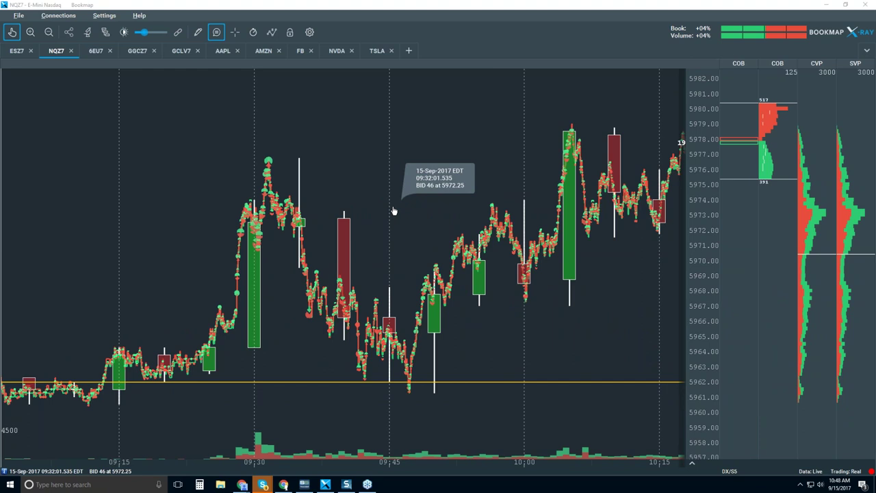
scroll(395, 211, down, 2)
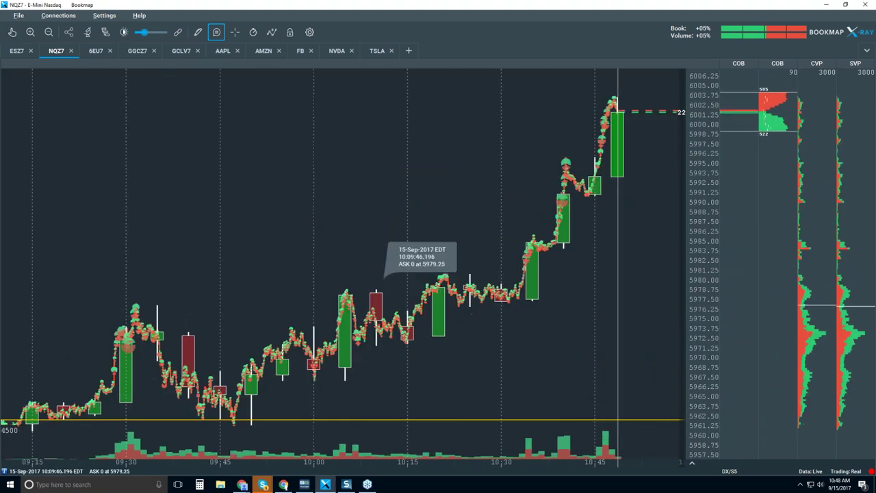
scroll(386, 279, down, 1)
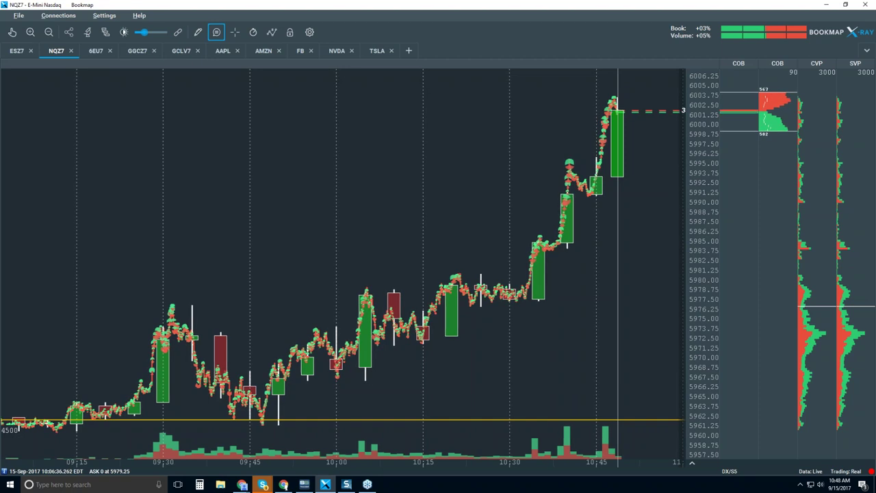
Examine the volume dots and bid/ask lines inside the newest candlesticks, from about 10:45 to the live price after 10:50
mouse_move(182, 349)
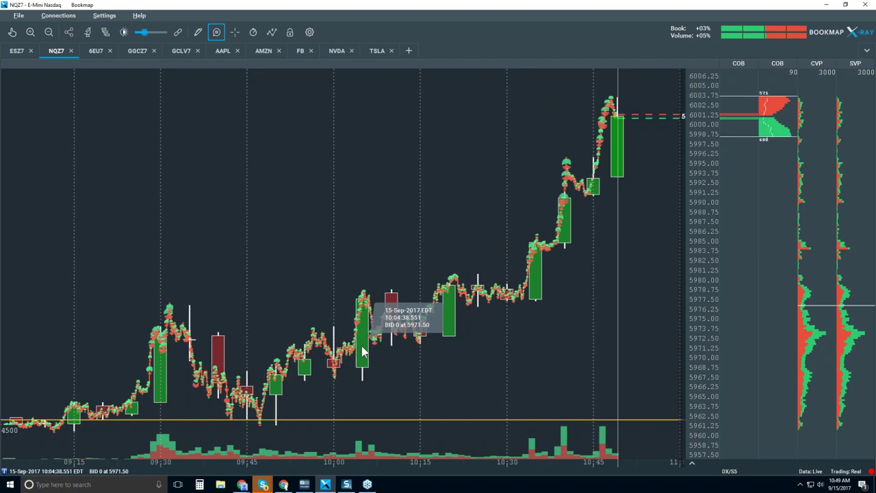
scroll(590, 145, up, 5)
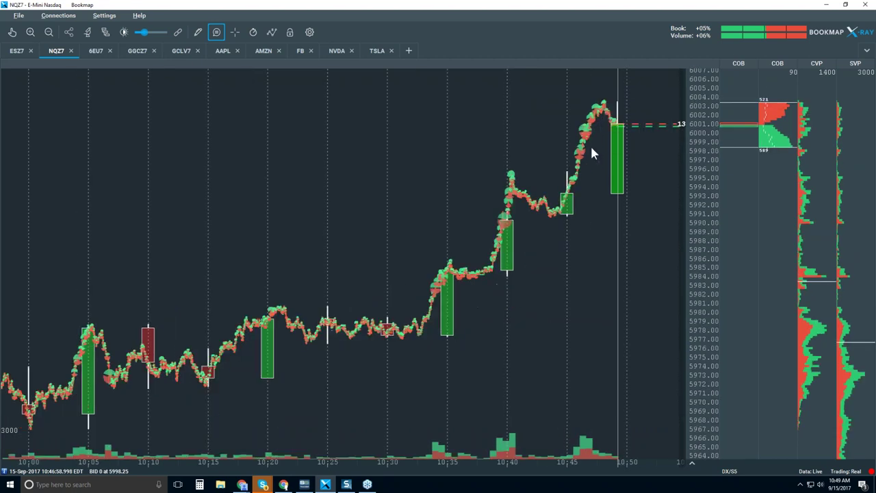
scroll(591, 148, up, 5)
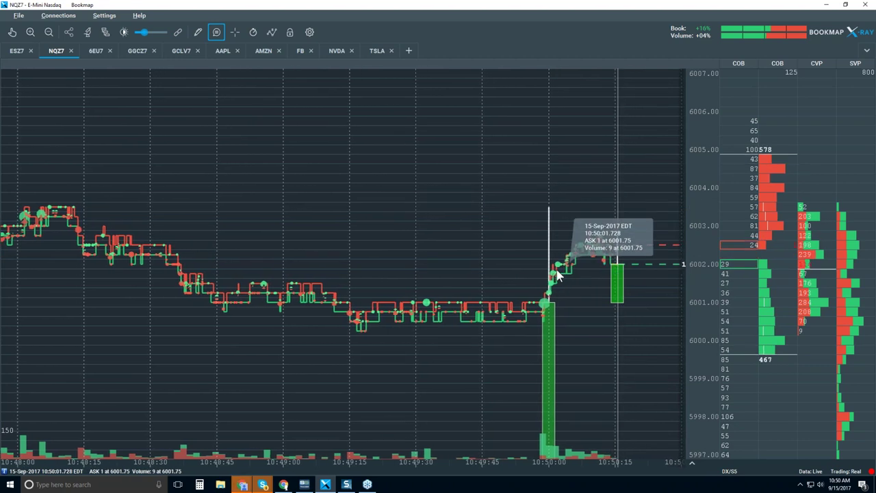
scroll(560, 283, down, 3)
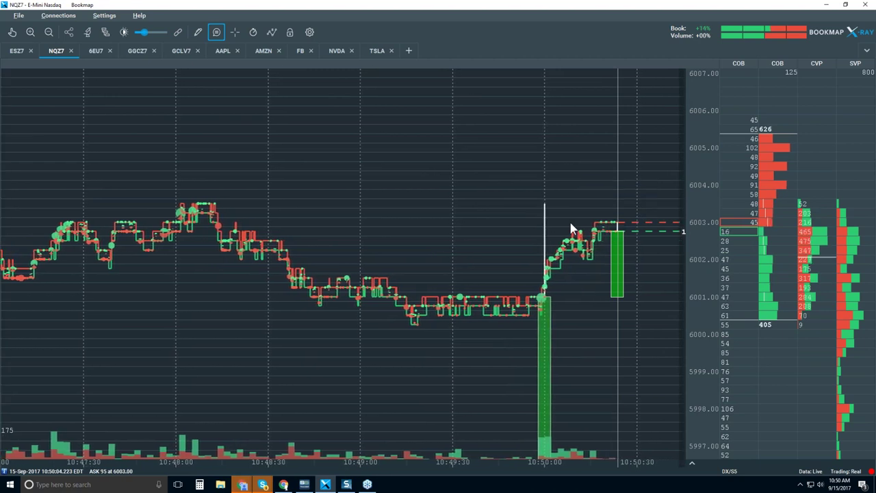
Compare the trades and bid/ask lines after 10:50 with the 5-minute candlesticks from about 10:35 to the live price
scroll(571, 227, down, 3)
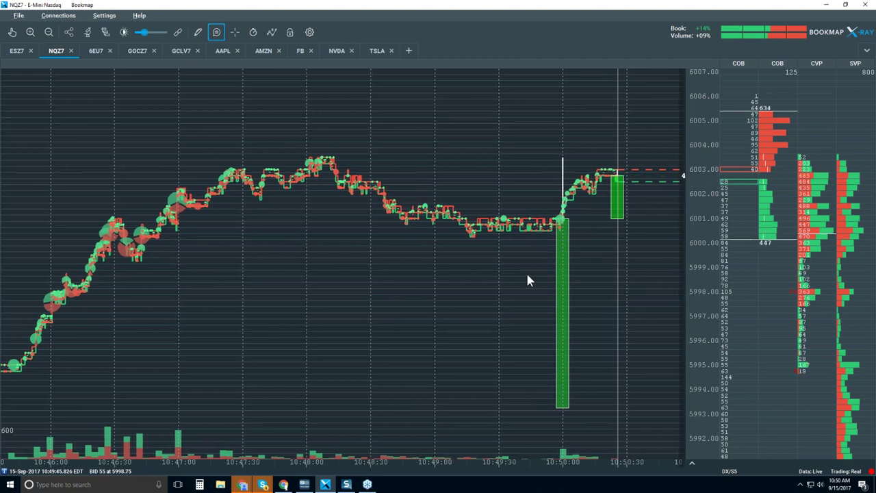
scroll(526, 271, down, 3)
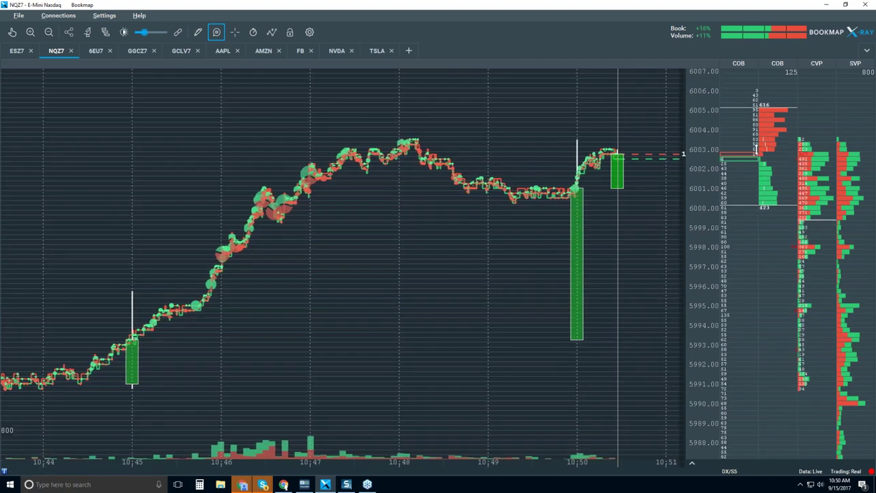
scroll(611, 172, up, 5)
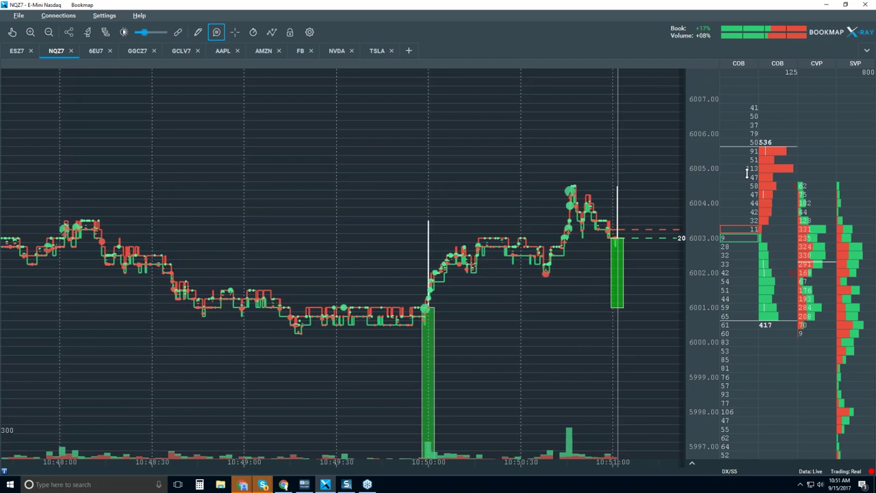
scroll(586, 242, down, 4)
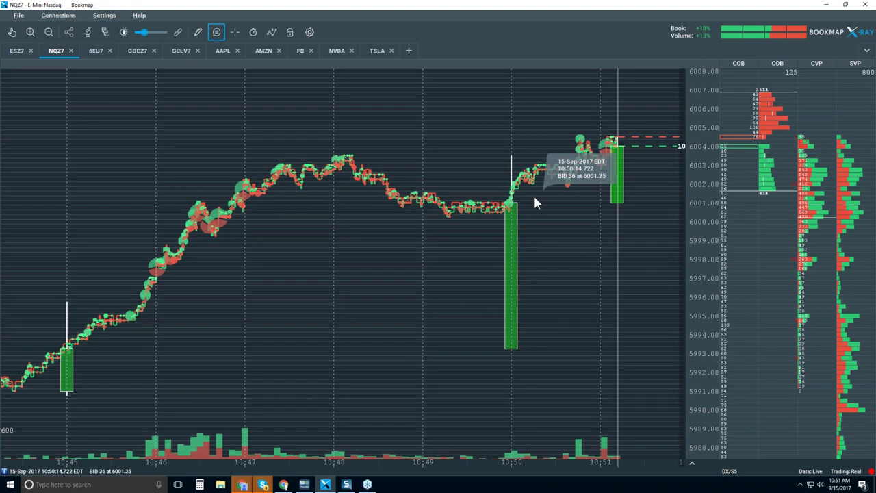
scroll(535, 200, down, 3)
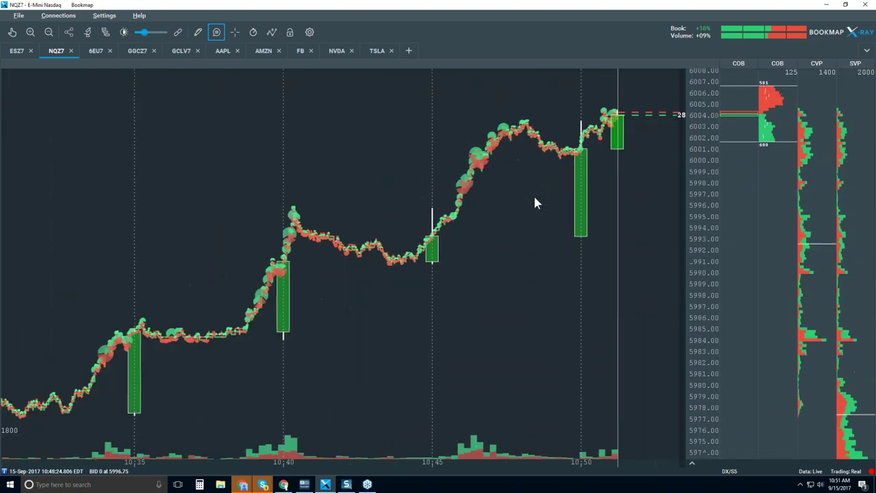
scroll(571, 144, up, 3)
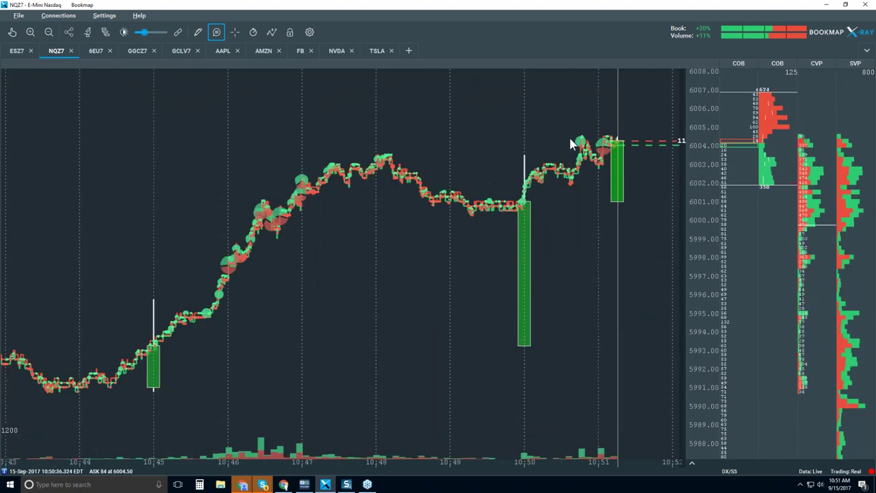
scroll(569, 136, up, 3)
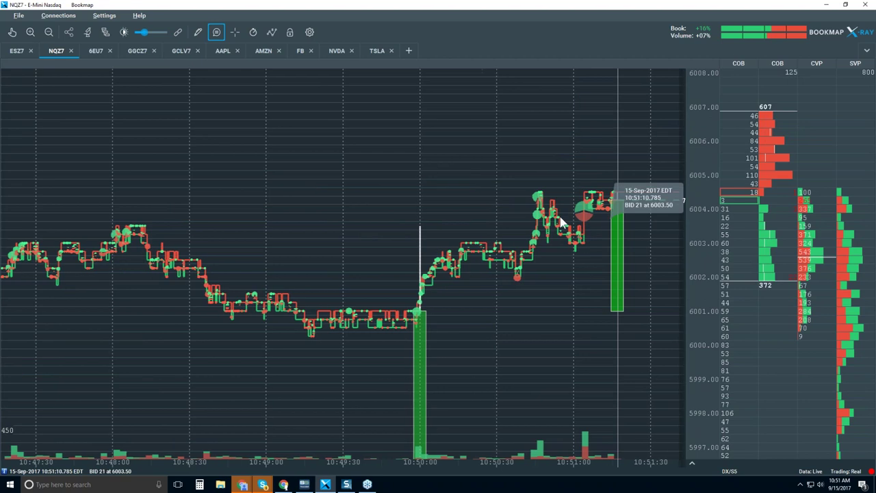
Turn on the full heatmap and the extended heatmap display for the NQZ7 chart
click(274, 40)
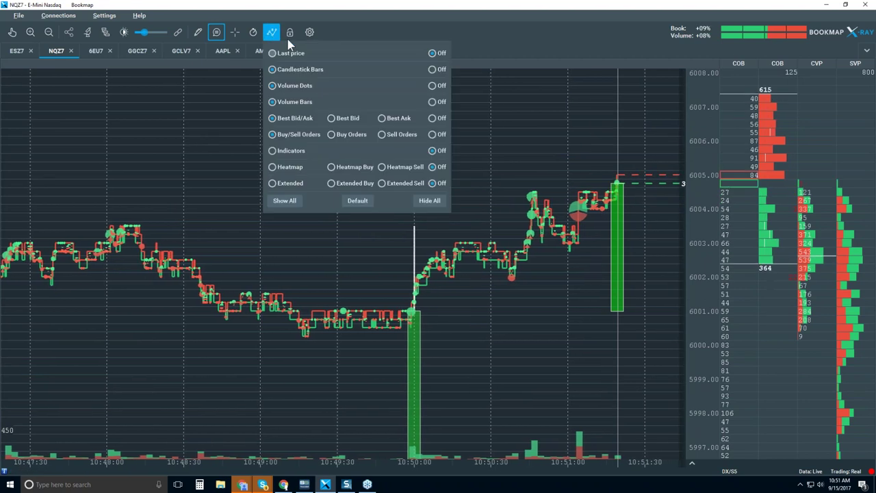
click(284, 168)
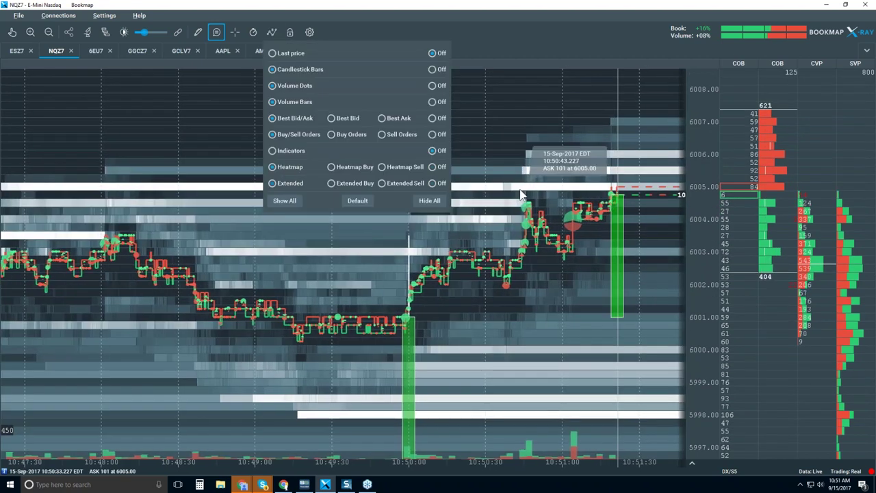
click(551, 152)
Examine the heatmap liquidity levels around the price between about 10:51:20 and 10:52:40, within the rise from 10:35 onward
scroll(559, 151, up, 3)
scroll(622, 185, up, 2)
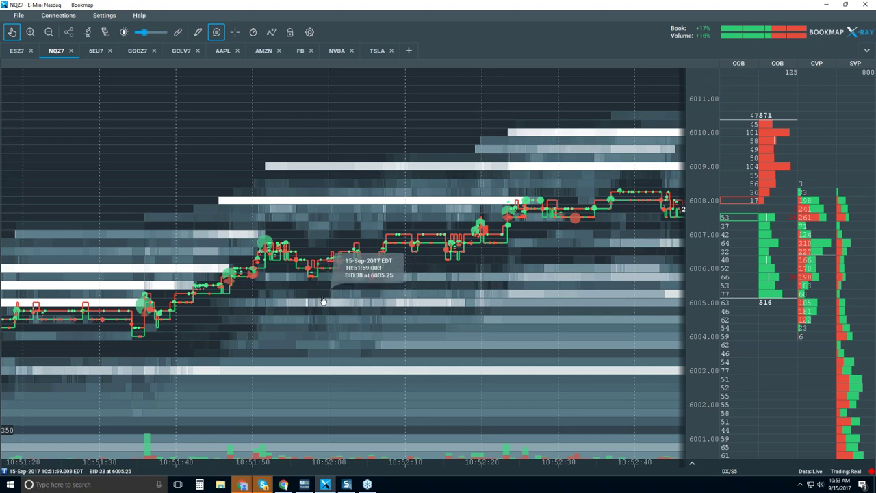
scroll(322, 301, down, 4)
scroll(322, 301, down, 2)
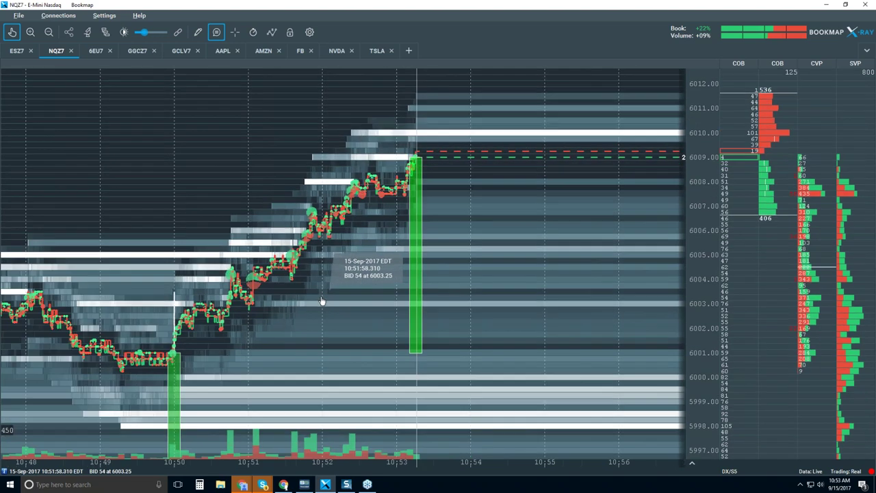
scroll(323, 302, down, 2)
scroll(309, 290, down, 2)
scroll(301, 286, down, 2)
scroll(296, 284, down, 2)
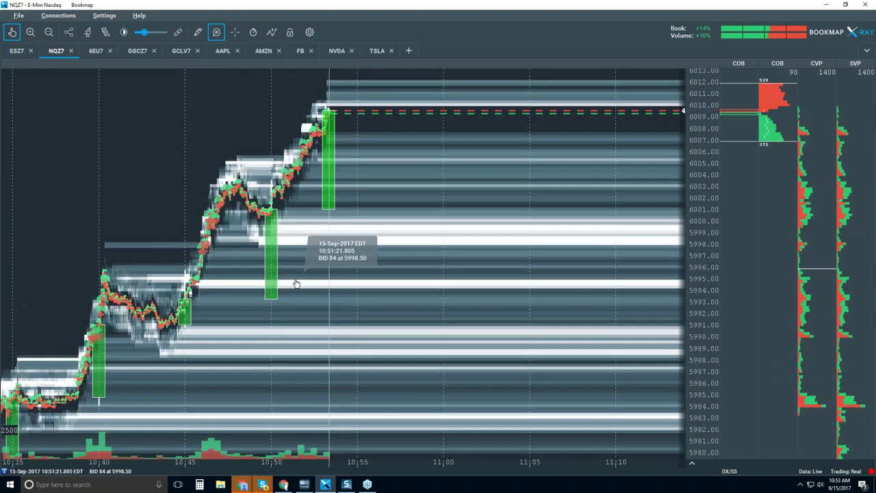
Examine the heatmap around the 10:50 to 10:53 price rise and compare it with the candlesticks from 09:30 onward
scroll(288, 171, up, 8)
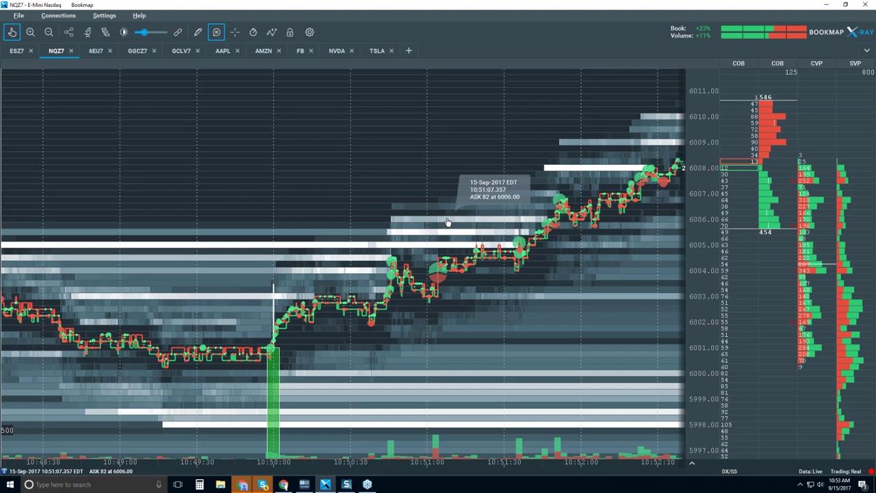
scroll(457, 216, down, 2)
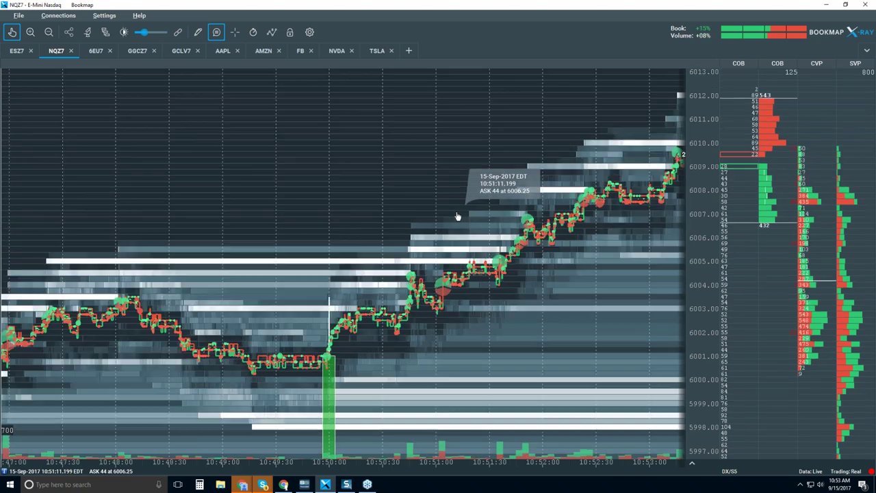
scroll(457, 216, down, 1)
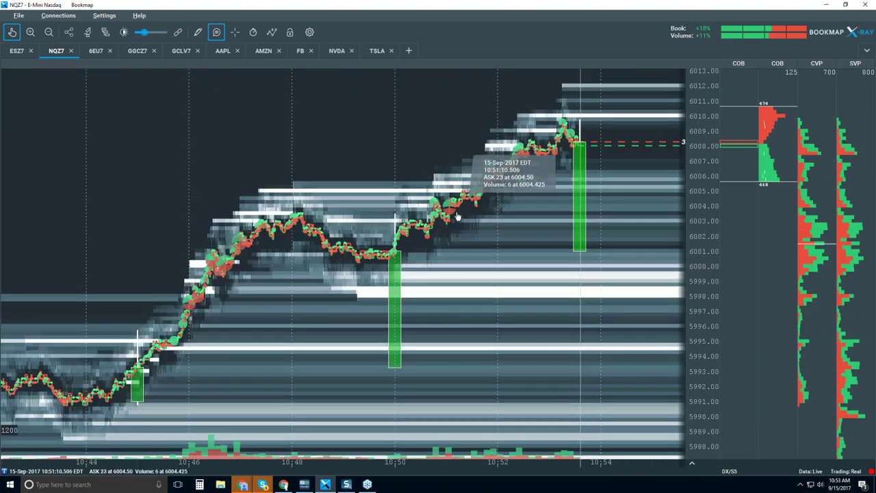
scroll(457, 217, down, 2)
scroll(457, 216, down, 2)
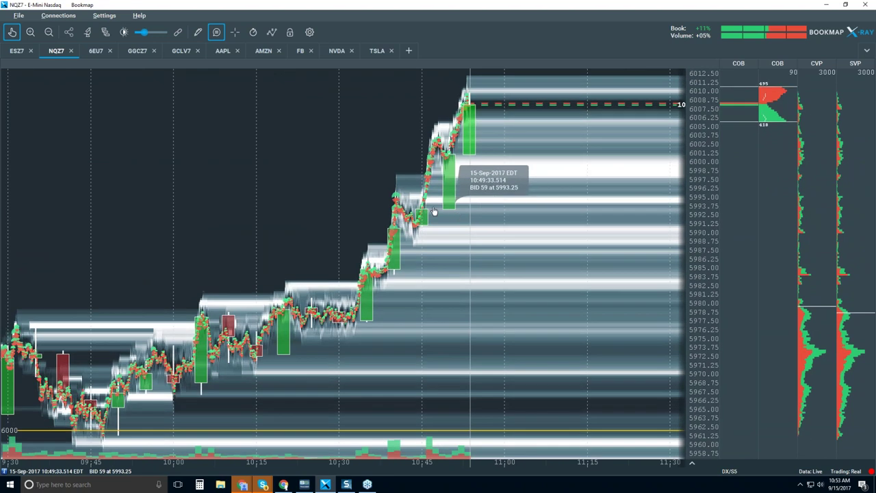
Turn off the candlestick bars and examine the heatmap liquidity around the price between about 09:06 and 09:30
click(272, 33)
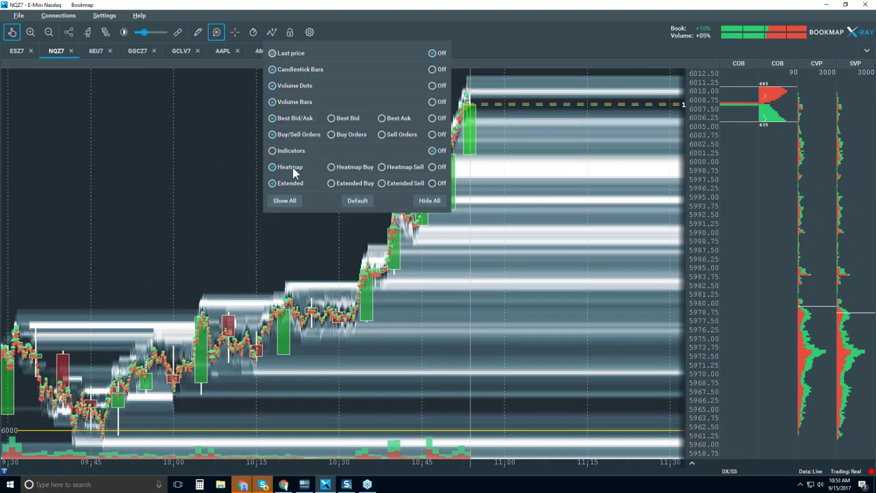
click(432, 69)
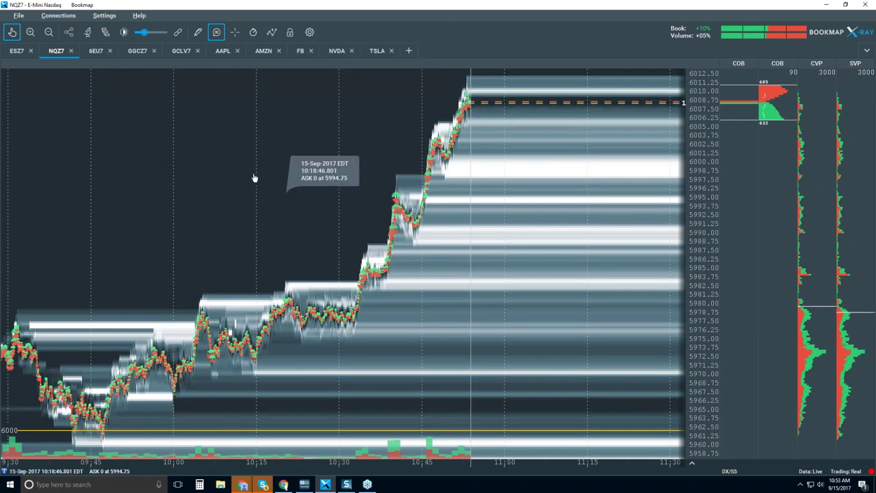
drag(113, 207, 422, 209)
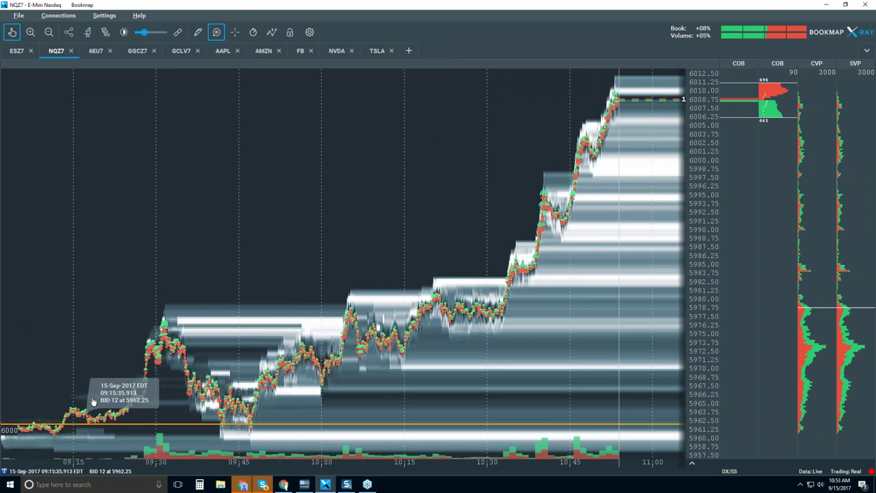
scroll(79, 439, up, 5)
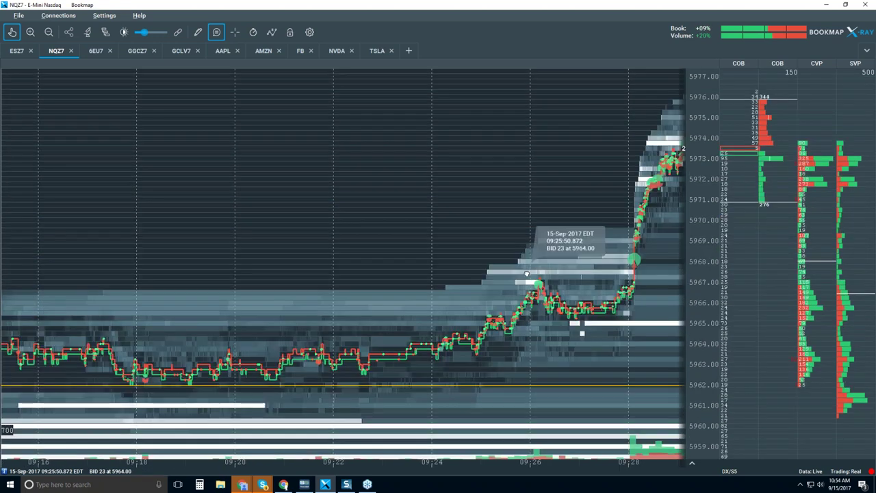
scroll(526, 274, down, 2)
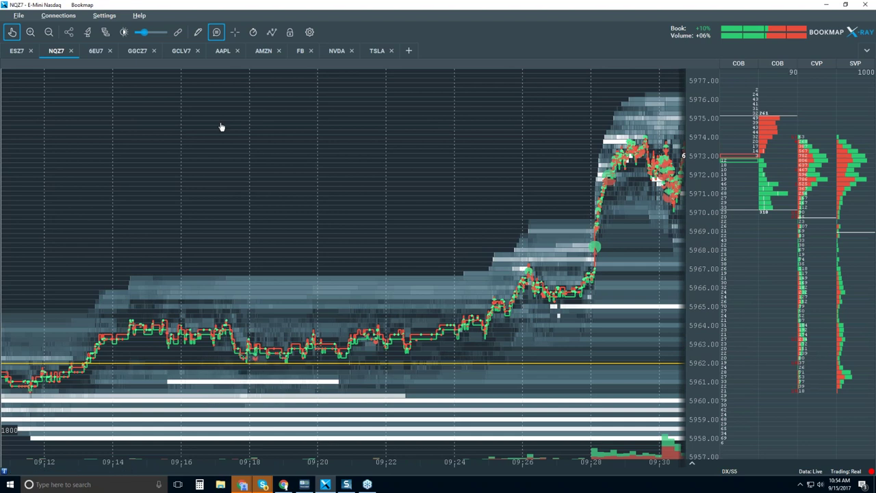
drag(201, 201, 373, 196)
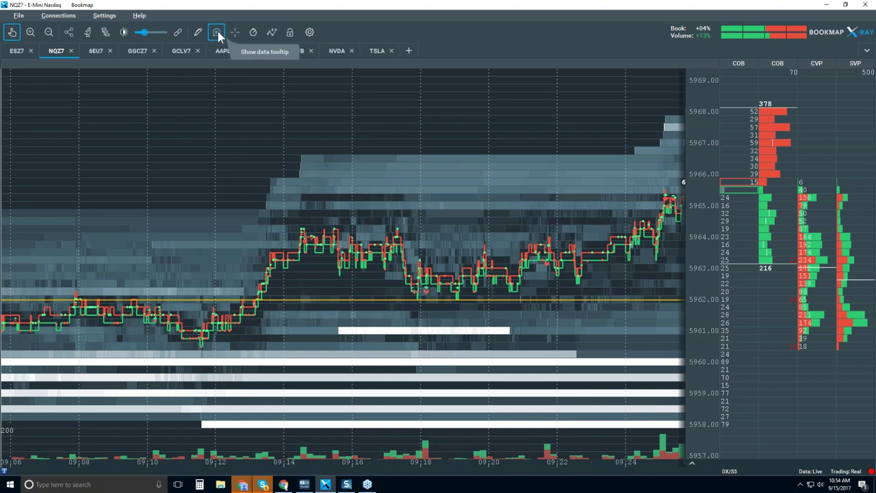
Turn off the heatmap and its extended display and examine only the bid/ask lines and trades from 09:05 to 09:30
click(273, 33)
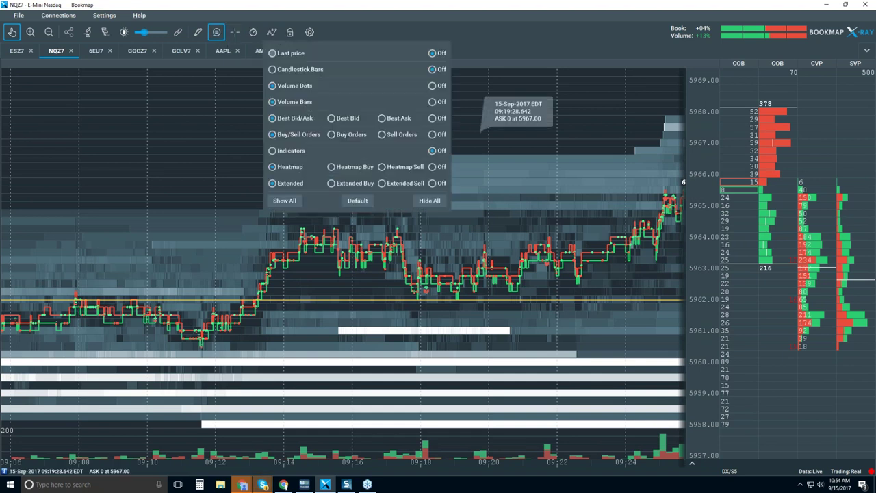
click(431, 167)
click(432, 183)
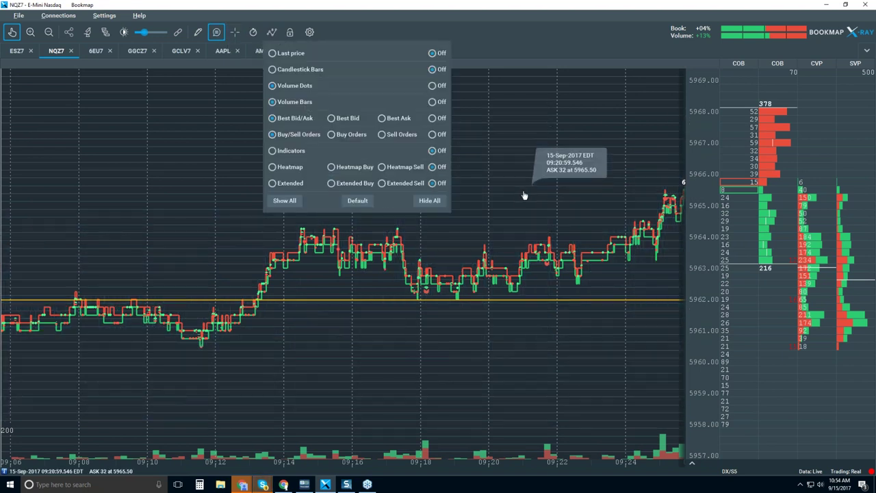
click(524, 196)
scroll(486, 193, down, 2)
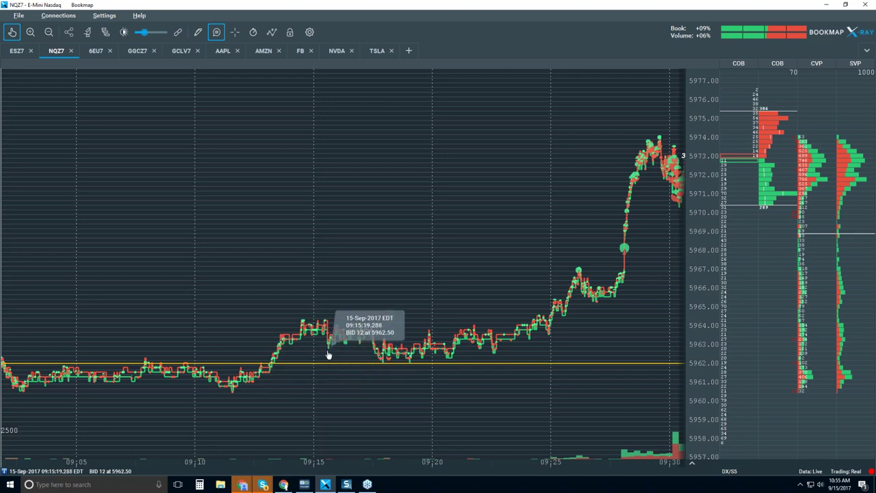
Turn the full heatmap and the extended heatmap back on over the bid/ask lines
click(273, 34)
click(286, 168)
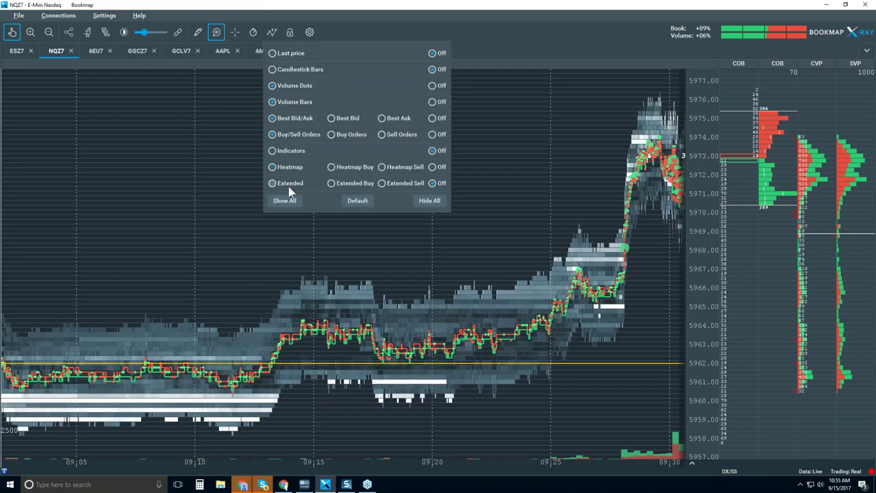
click(288, 185)
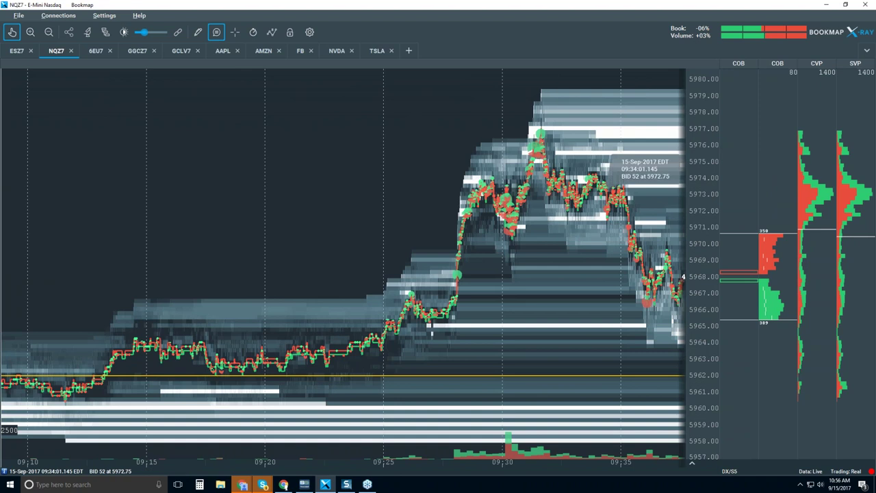
Examine the heatmap levels left above the 09:31 peak and below the price as trading continues past 10:00
scroll(501, 198, down, 2)
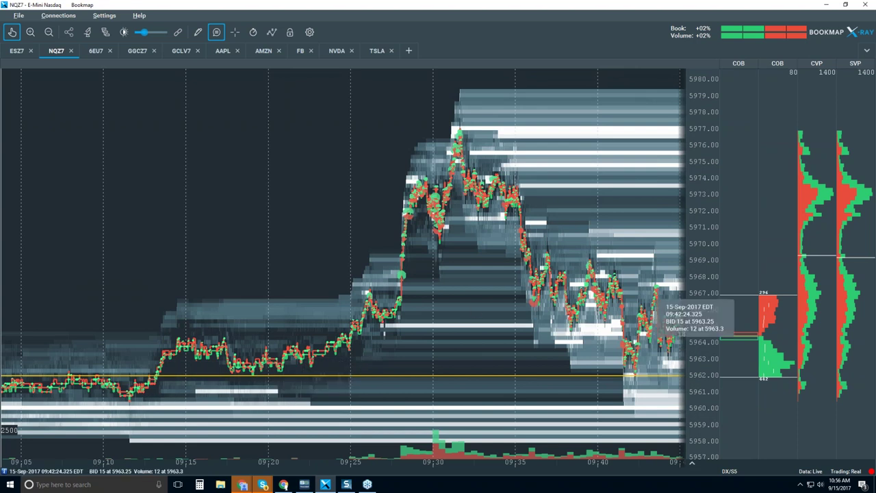
scroll(604, 468, down, 5)
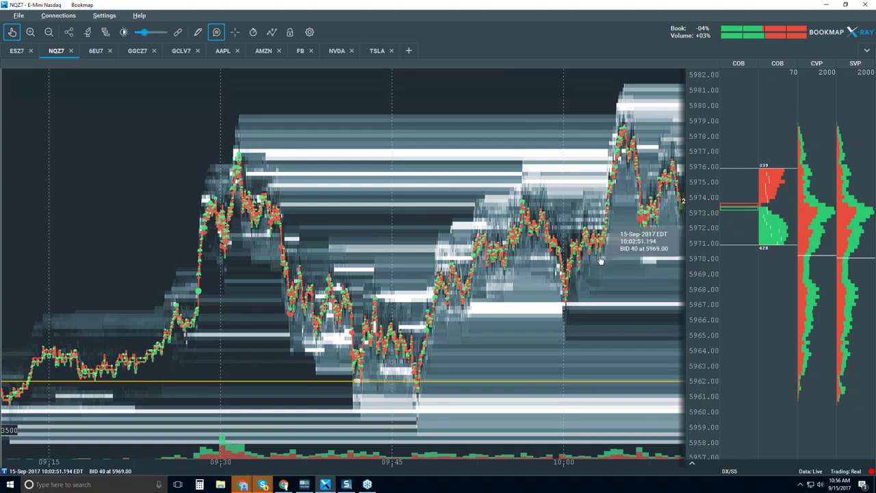
drag(606, 275, 552, 276)
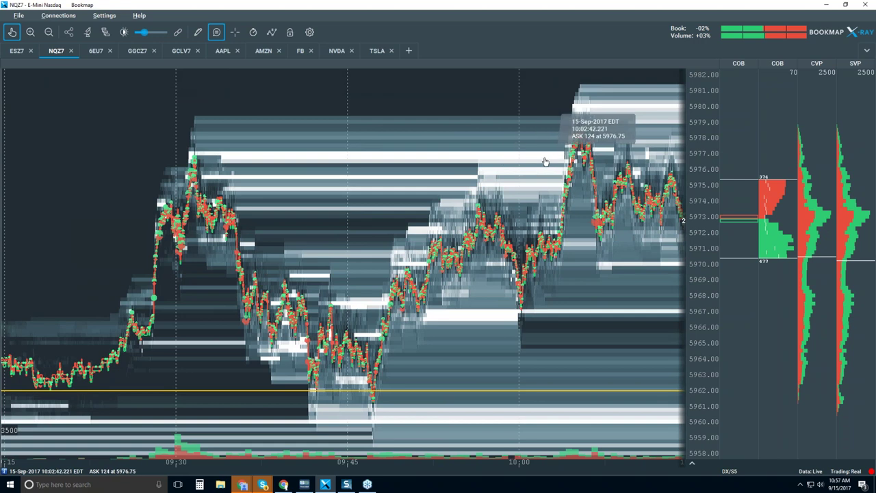
Examine the price move through the white liquidity bands near 5977 at about 10:04, within the heatmap of the whole morning
scroll(574, 164, up, 5)
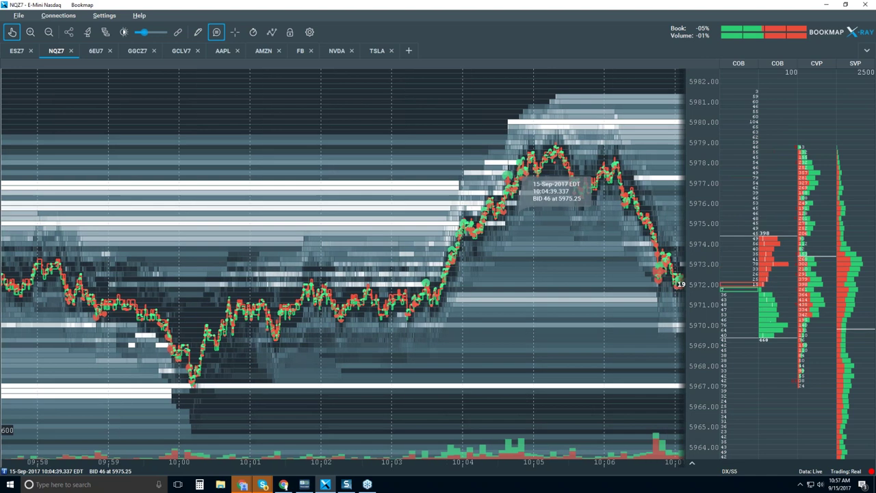
scroll(510, 218, down, 2)
scroll(509, 218, down, 4)
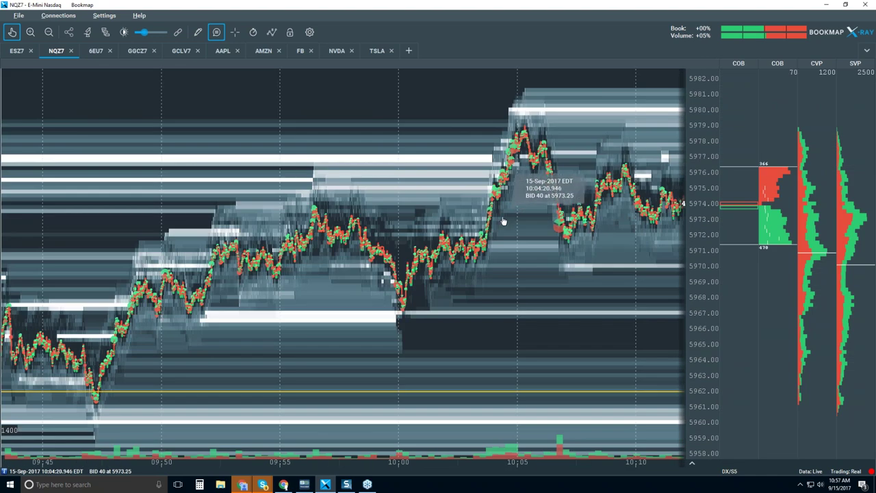
scroll(503, 221, down, 2)
scroll(503, 221, down, 2)
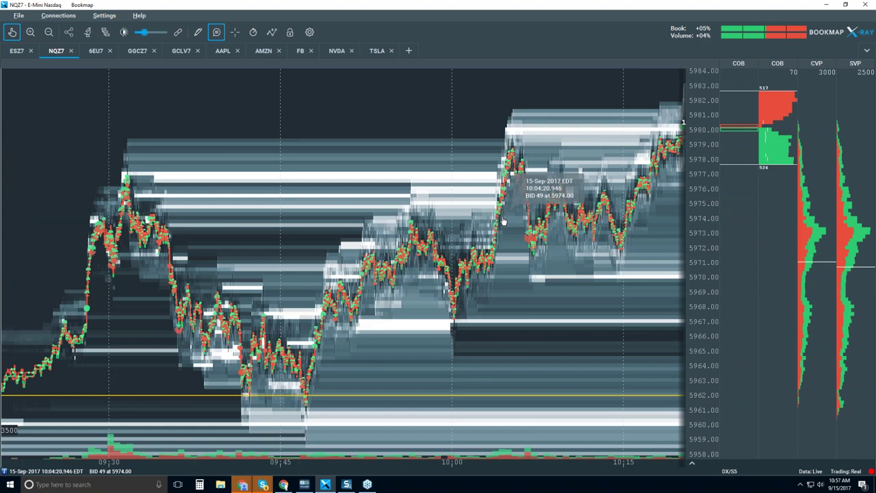
scroll(503, 221, down, 2)
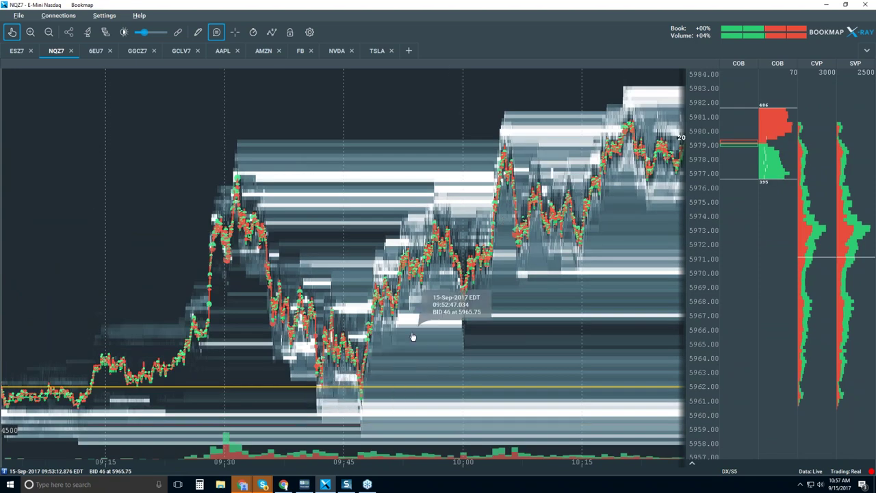
scroll(472, 371, down, 2)
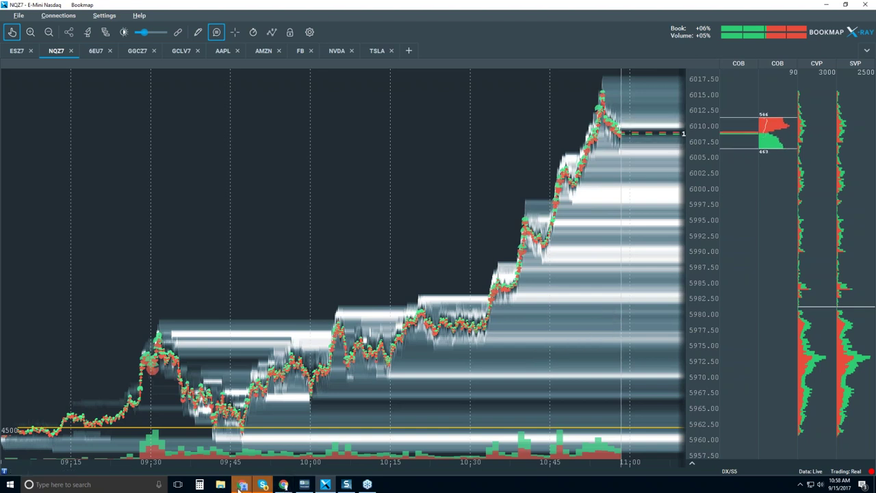
Switch to the Chrome window showing the Bookmap YouTube channel
mouse_move(283, 485)
click(350, 468)
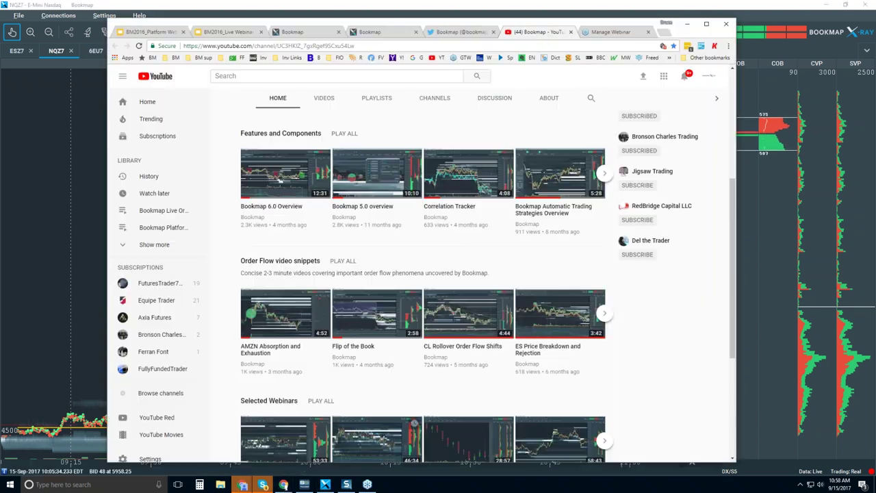